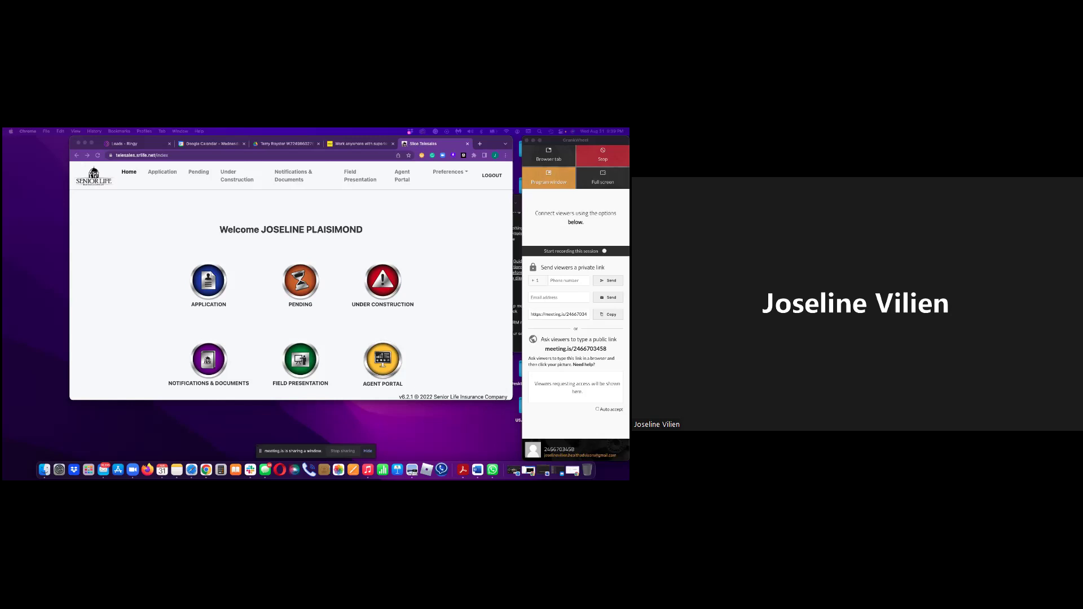
- In Google Calendar, close the new-event dialog and scroll the August 31 day view of colour-coded events
left_click(212, 144)
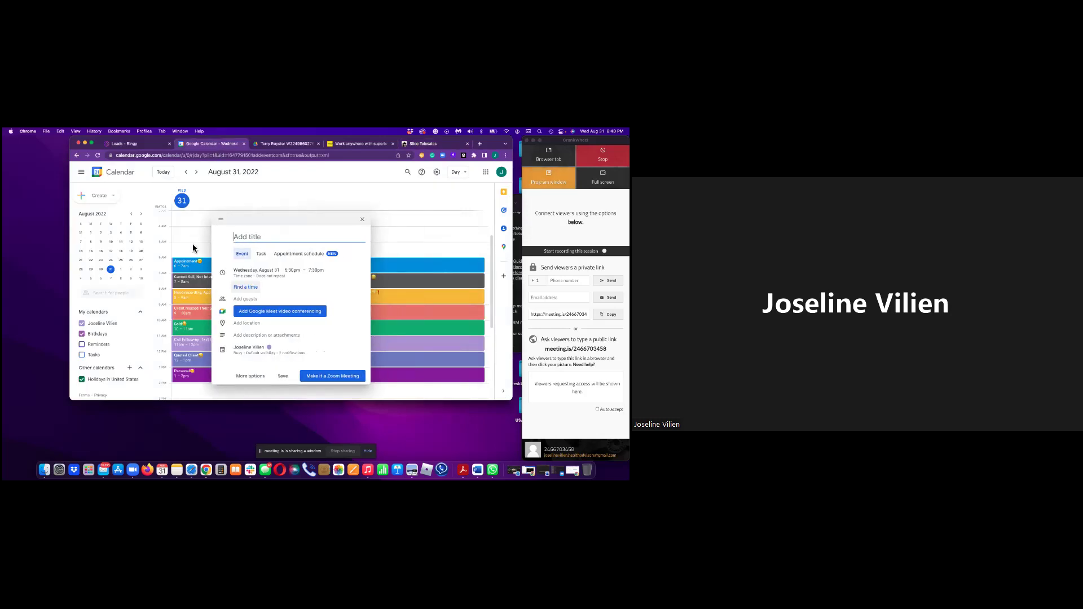
key("Escape")
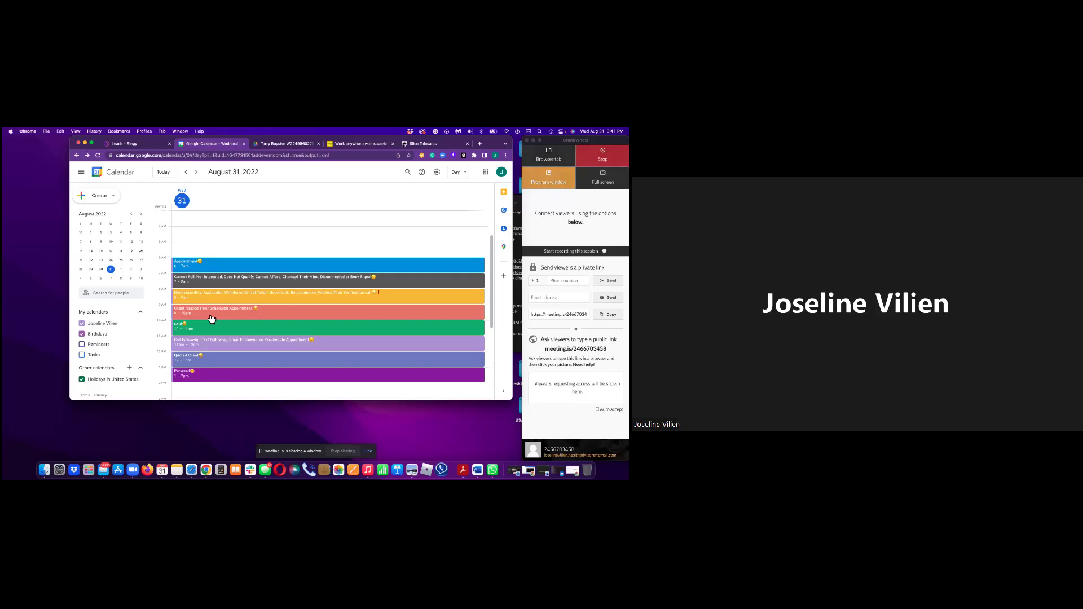
scroll(212, 318, "down", 2)
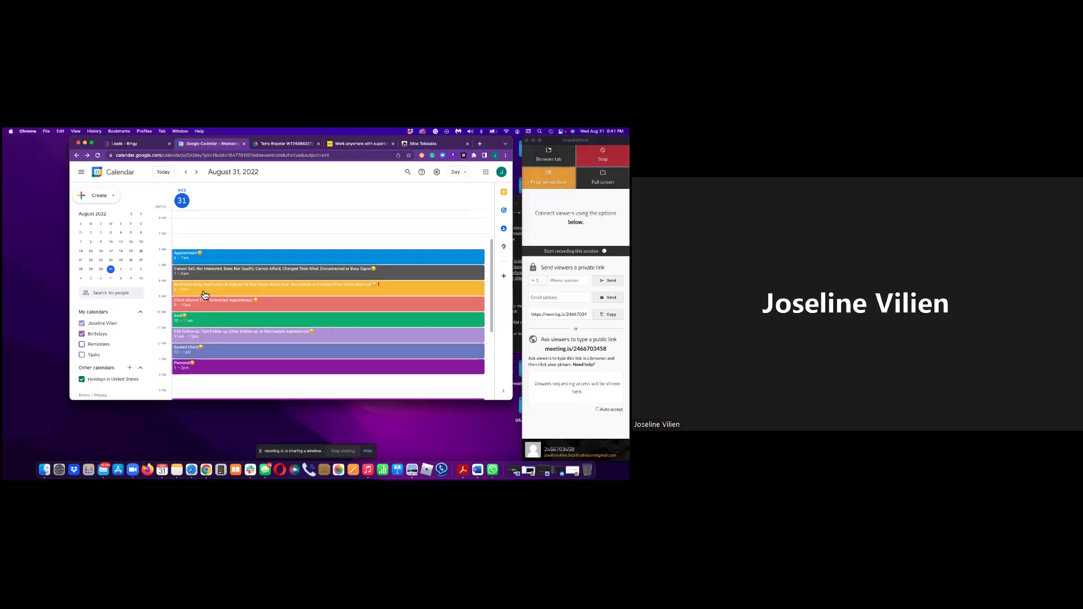
- Open Ringy's Billing page showing 1,000 SMS credits, 1,000 voice minutes and a $5.62 balance
left_click(126, 144)
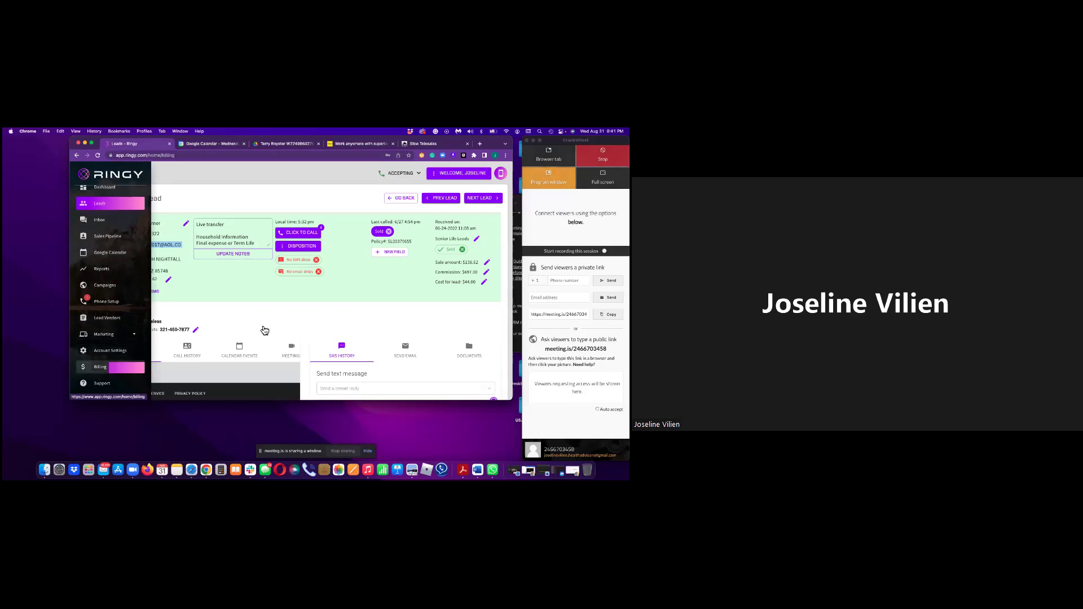
left_click(98, 366)
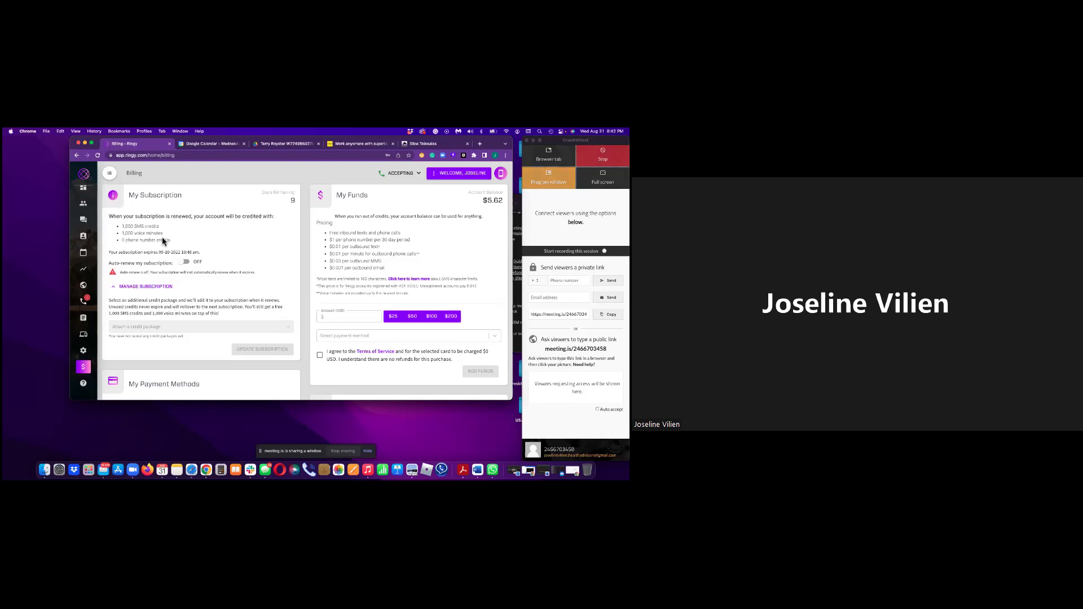
- From the leads list, open the 2 PM appointment lead's record and select its caller ID text
left_click(96, 203)
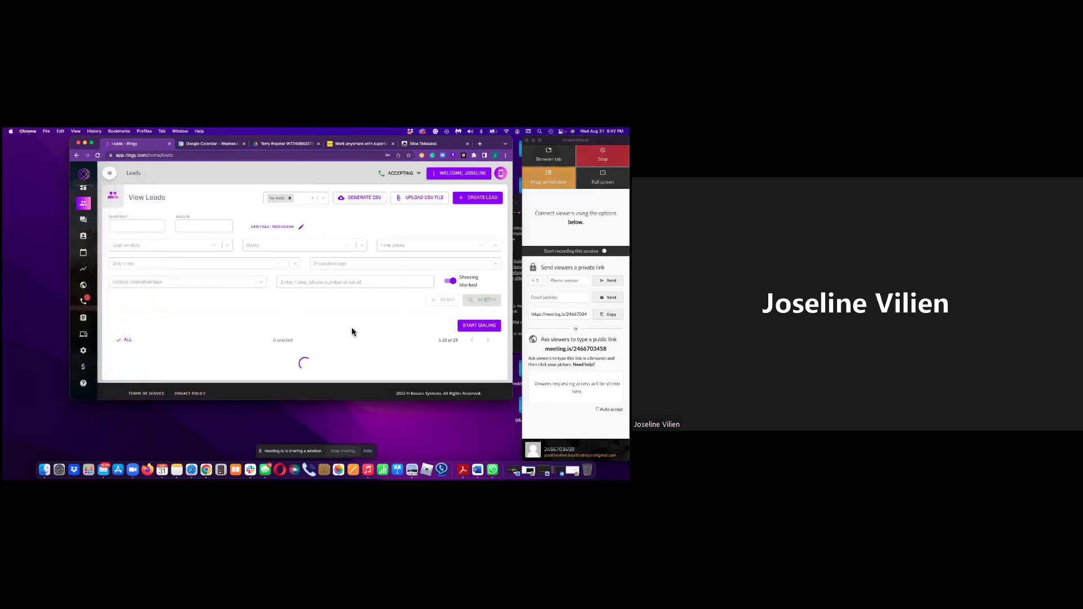
scroll(275, 277, "down", 5)
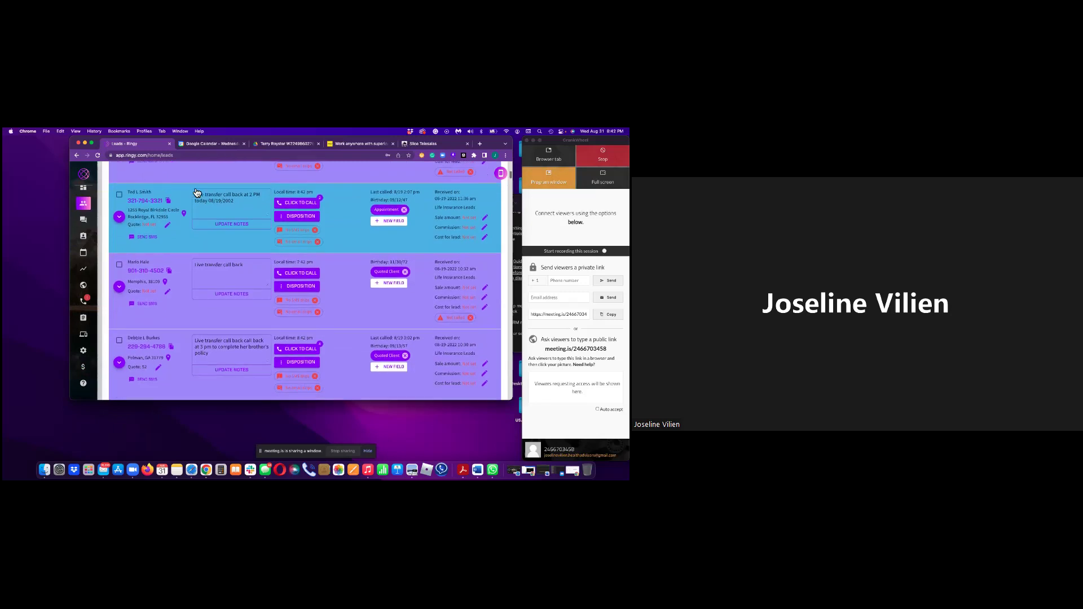
left_click(145, 181)
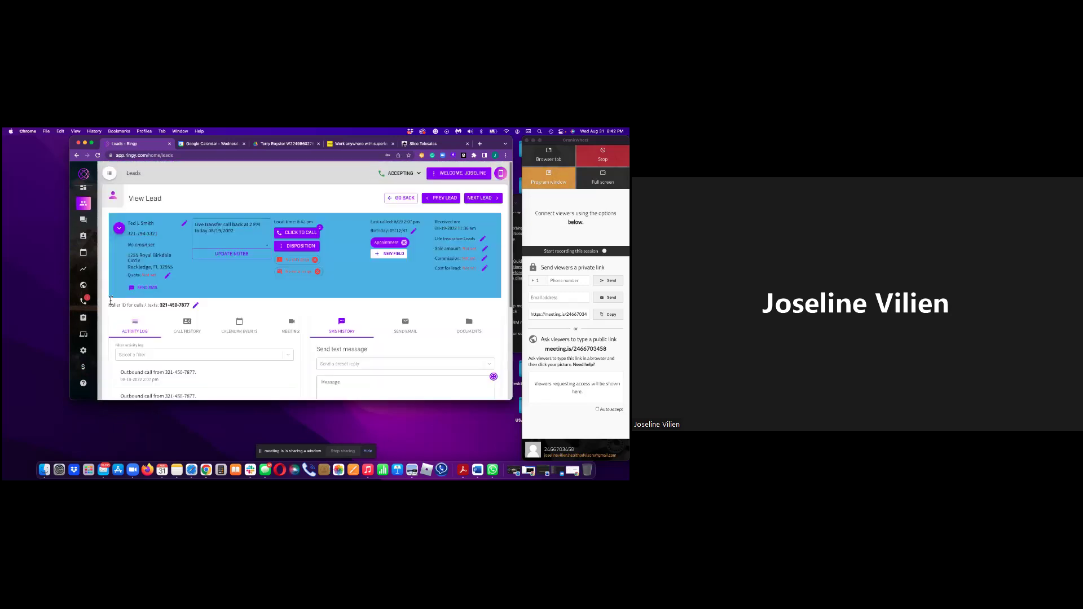
triple_click(191, 302)
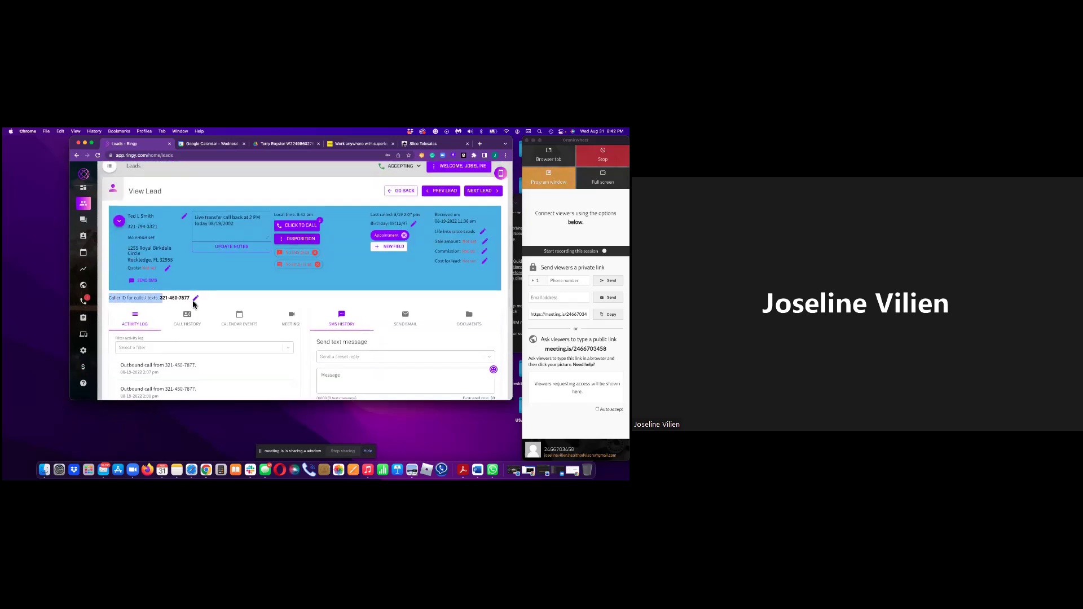
left_click_drag(193, 305, 234, 303)
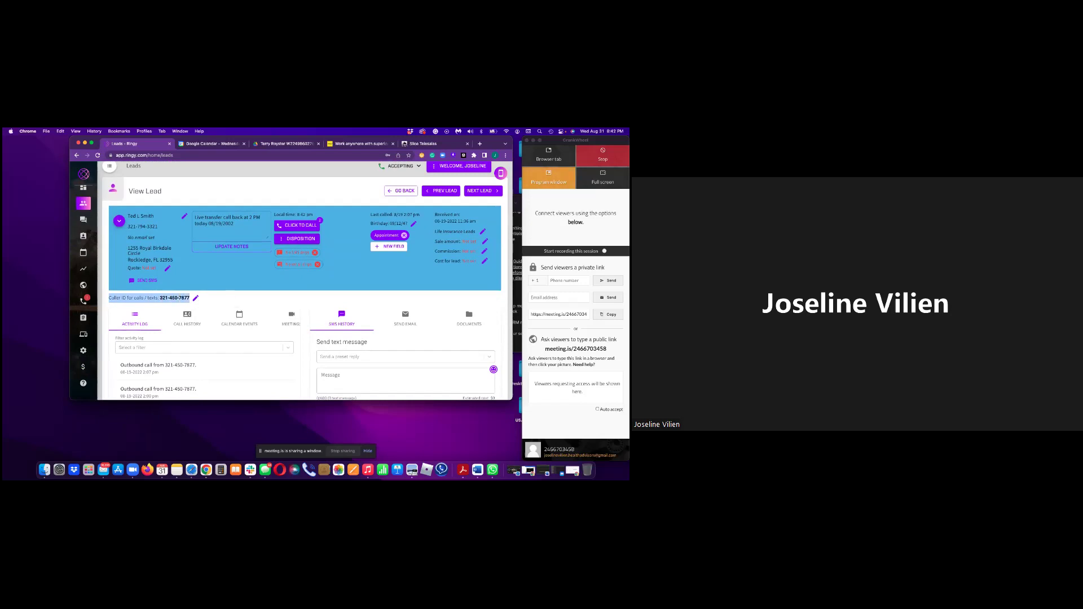
- Open the phone dialer to view the available caller ID numbers, then close it
left_click(501, 174)
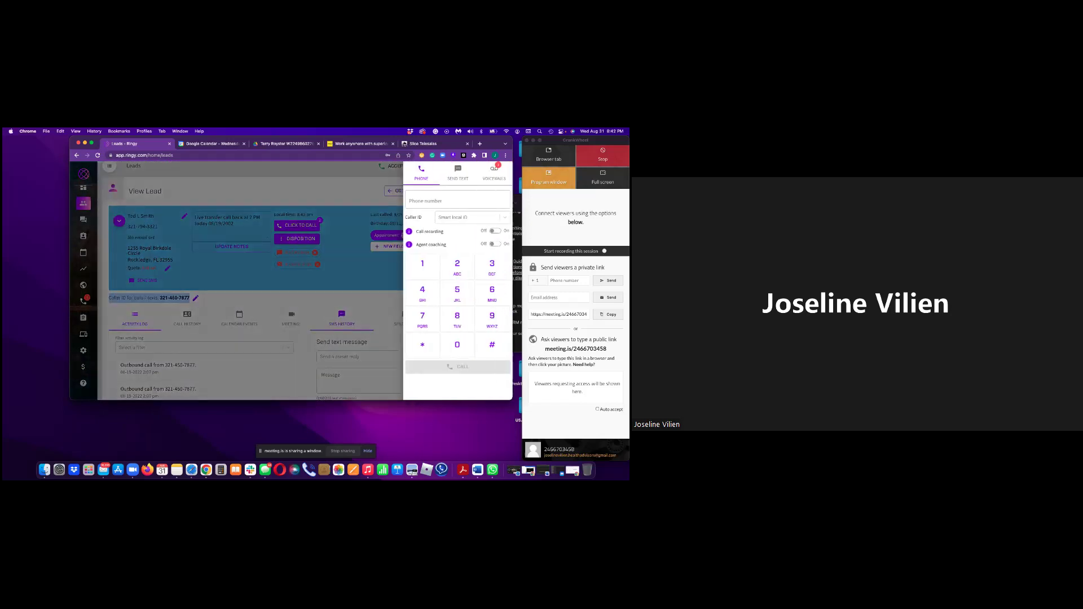
left_click(458, 199)
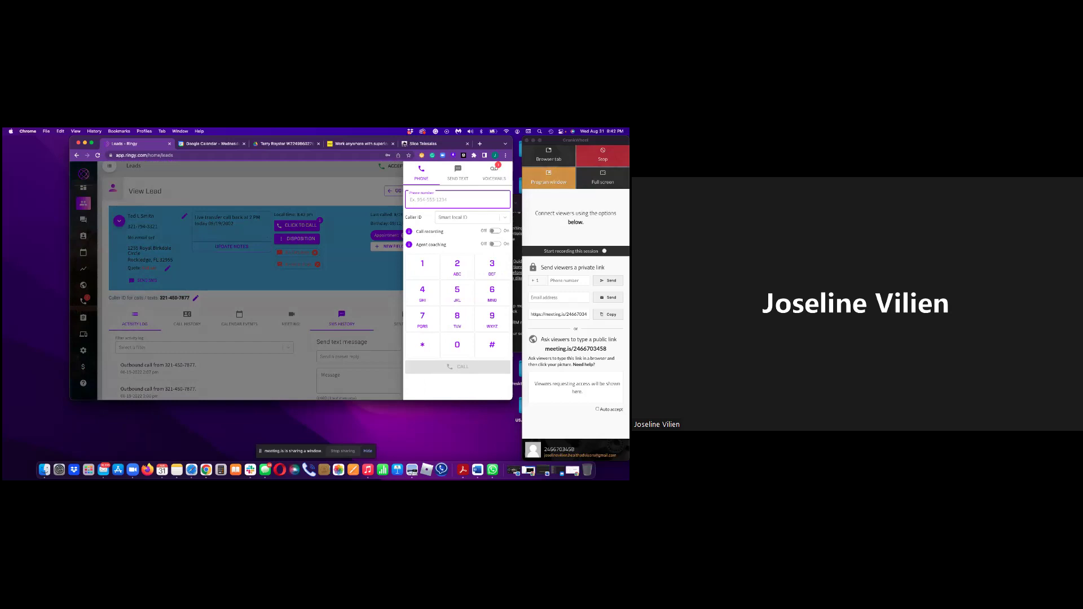
left_click(471, 217)
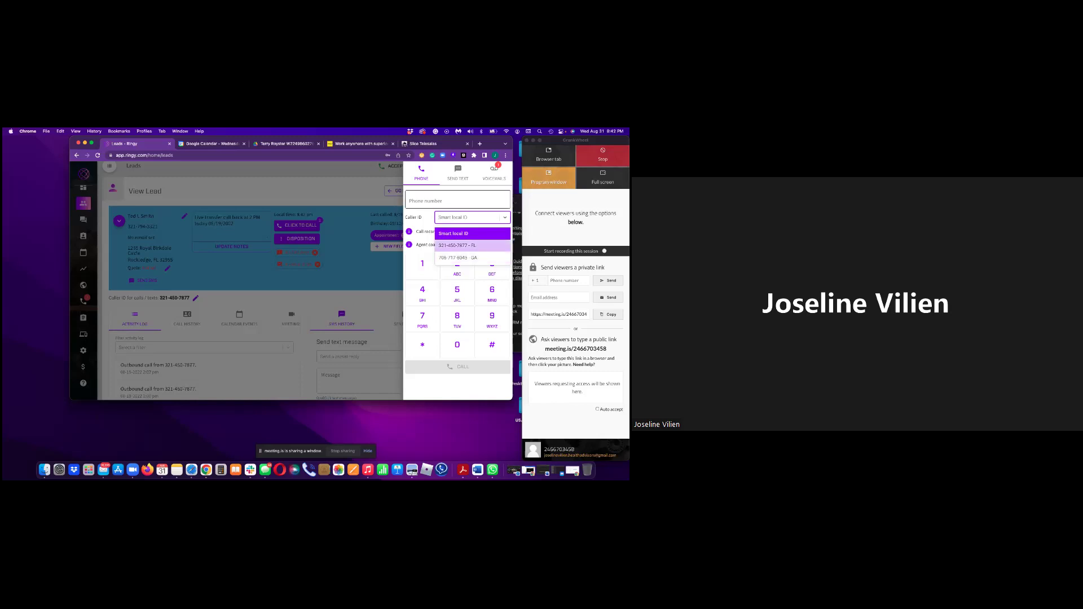
key("Escape")
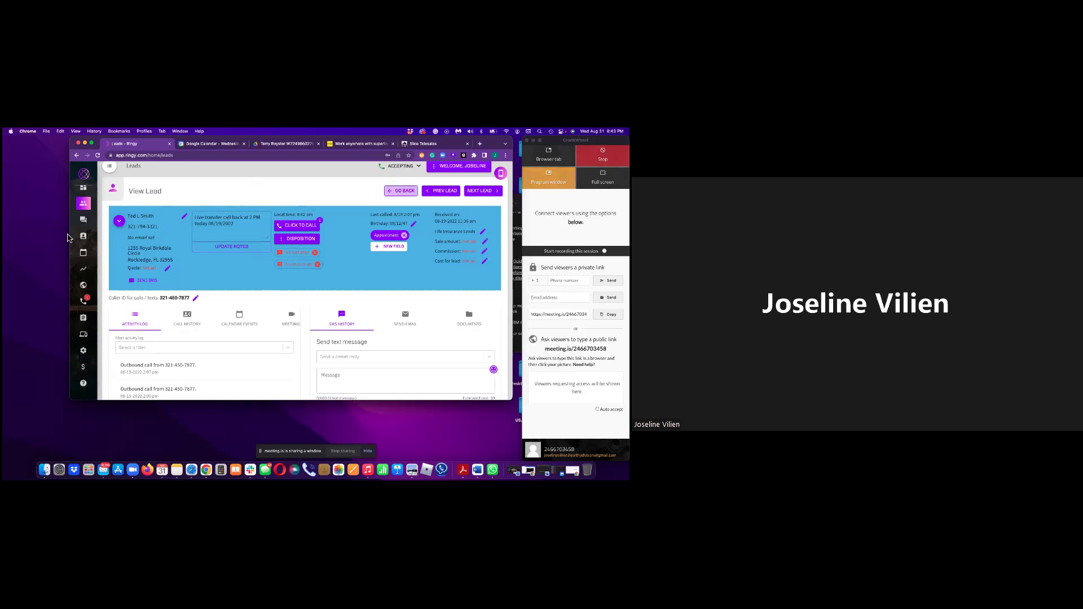
left_click(89, 233)
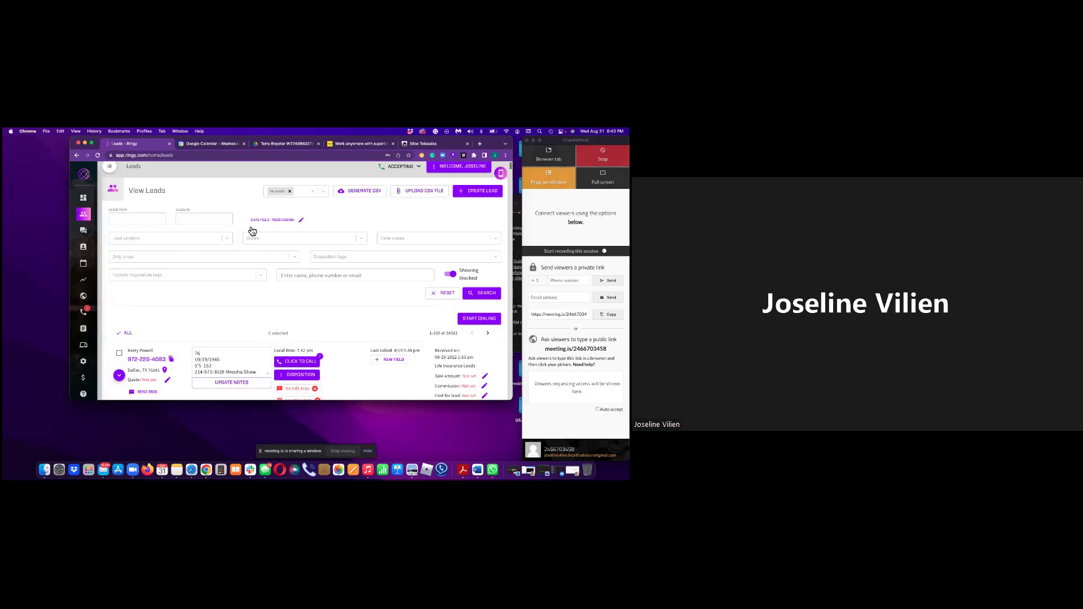
scroll(188, 228, "down", 5)
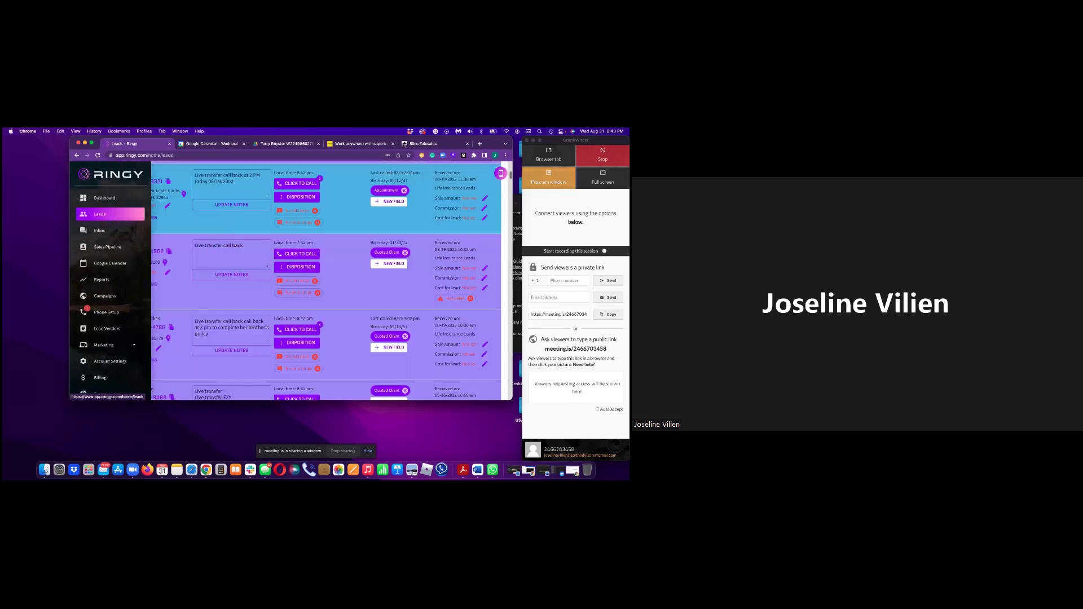
scroll(195, 235, "up", 5)
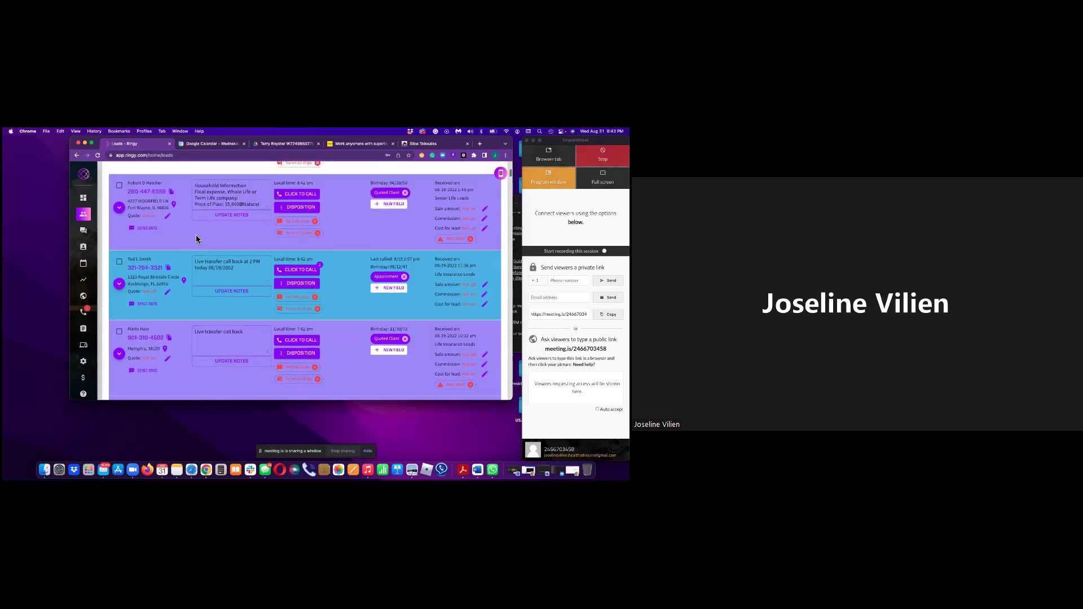
scroll(190, 326, "up", 1)
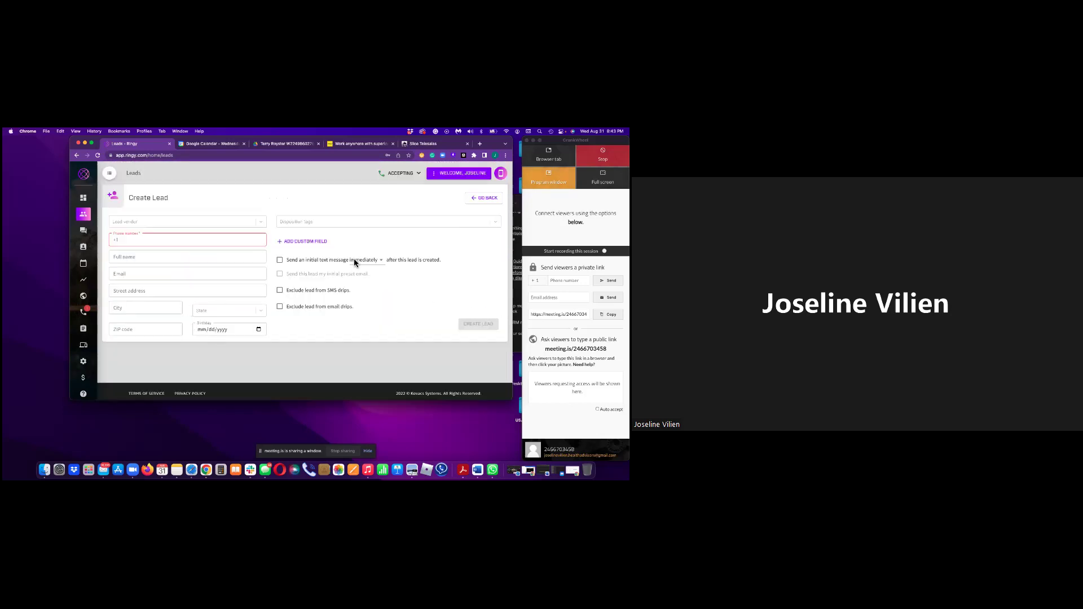
left_click(484, 197)
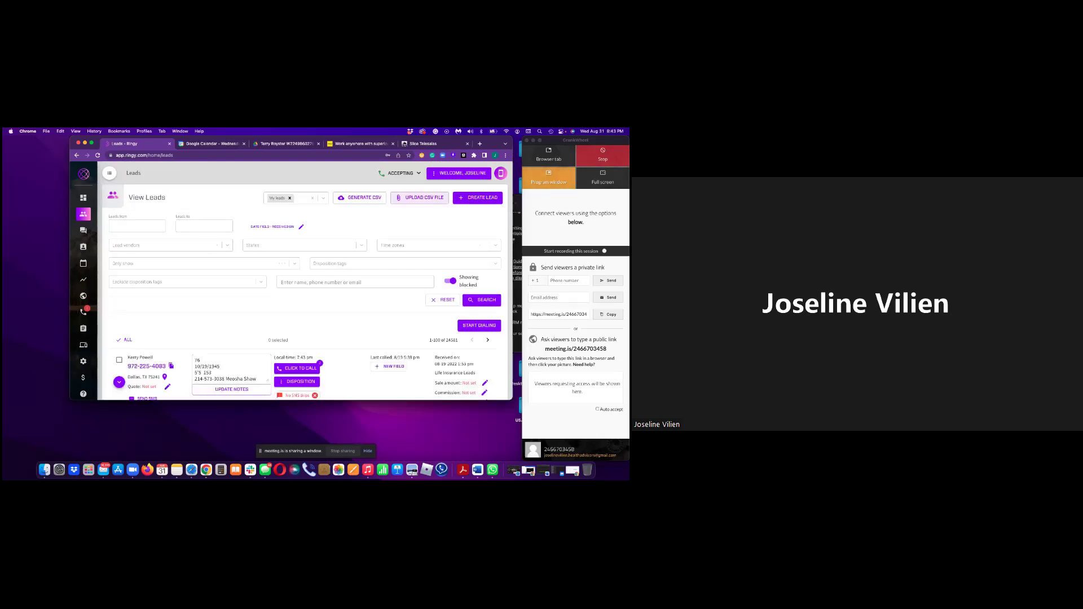
scroll(333, 296, "down", 2)
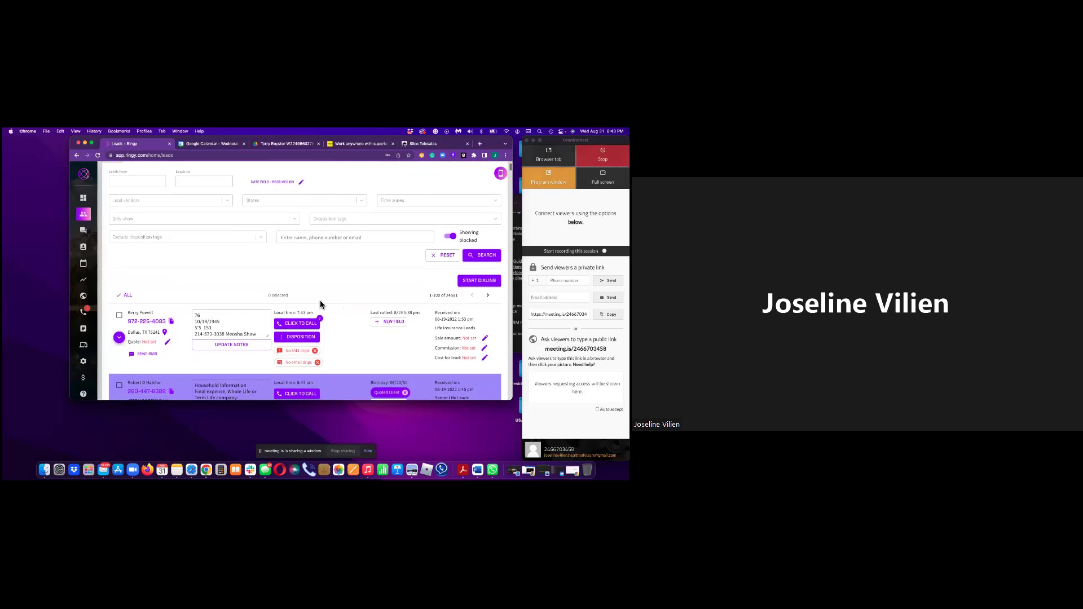
scroll(299, 306, "down", 1)
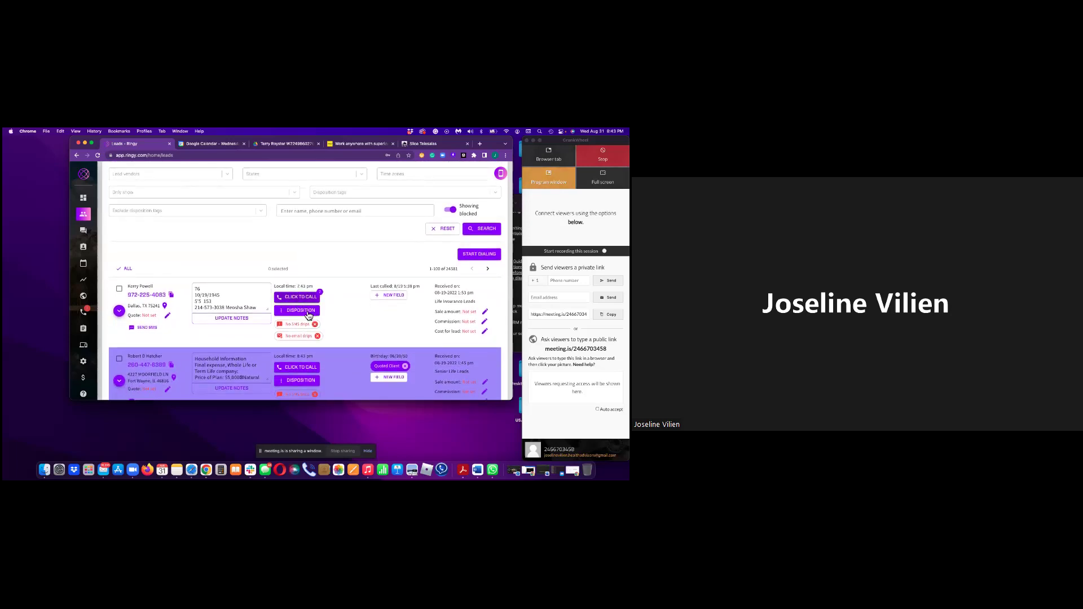
left_click(308, 314)
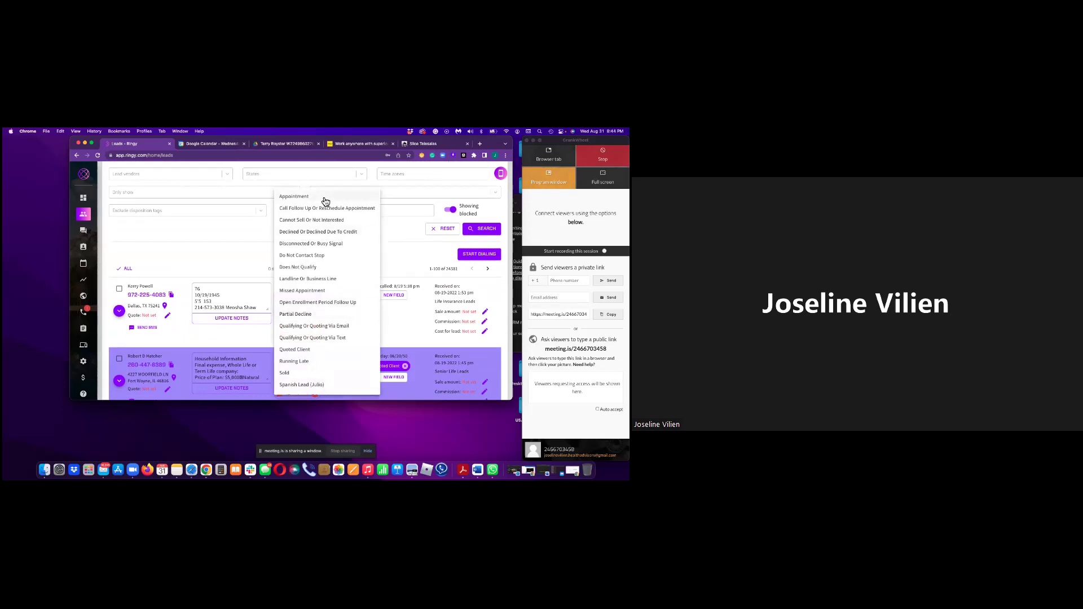
left_click(325, 201)
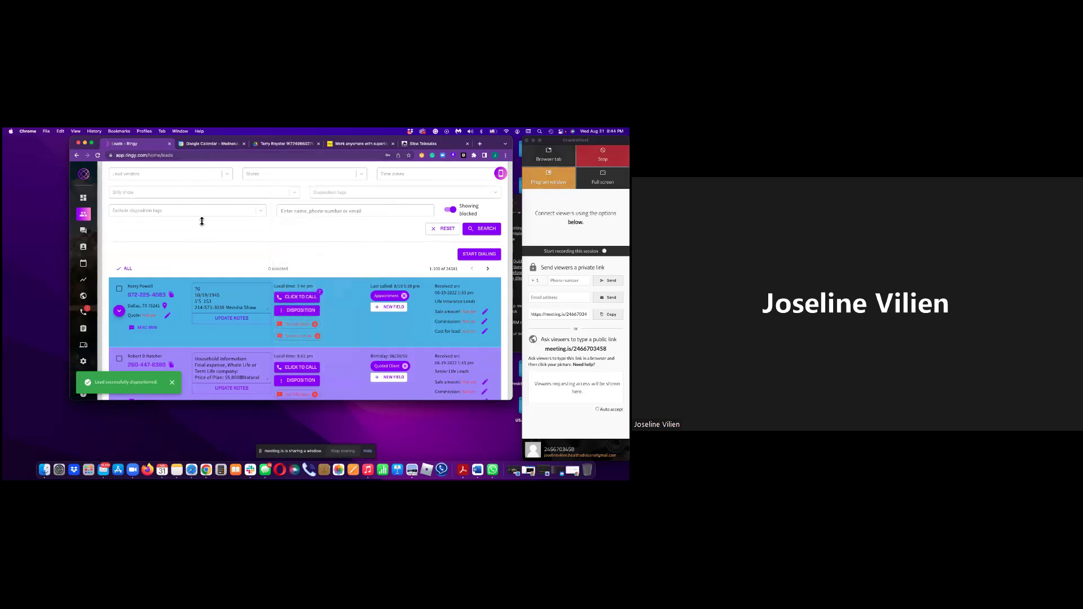
key("ctrl+Tab")
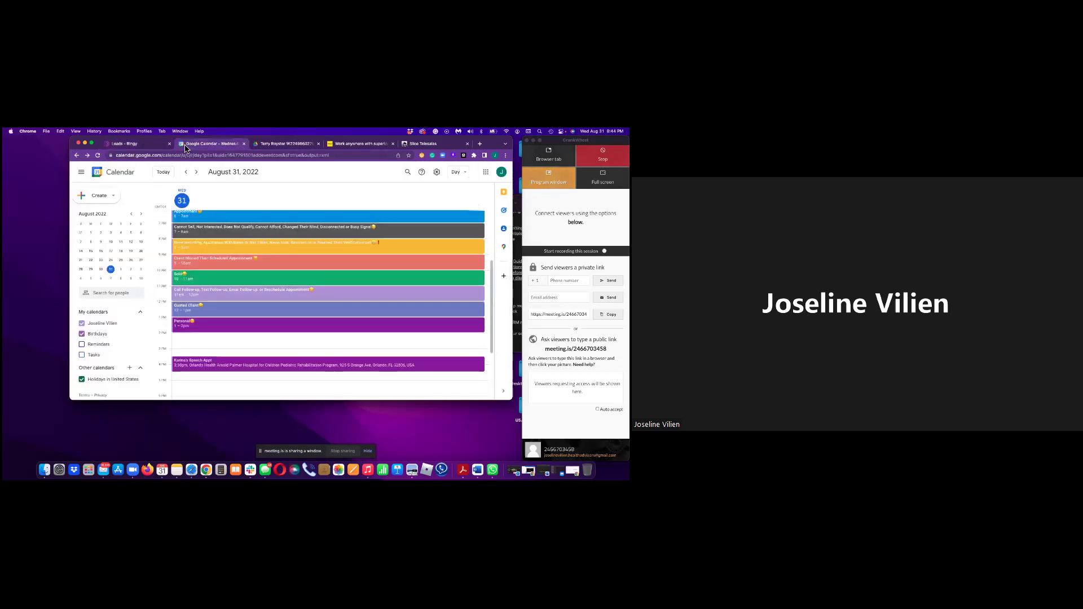
key("ctrl+shift+Tab")
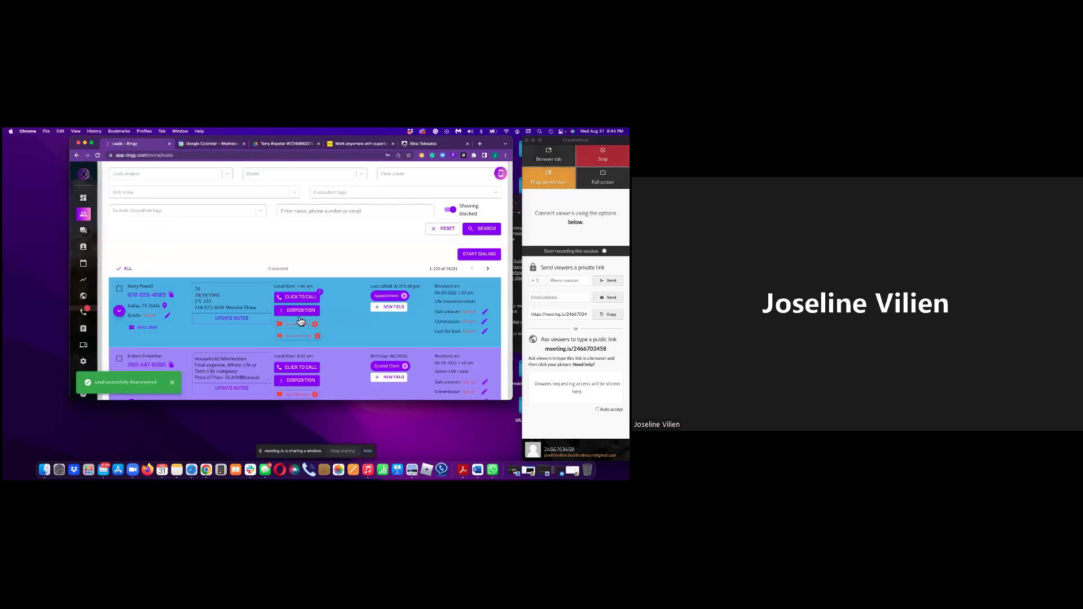
left_click(298, 310)
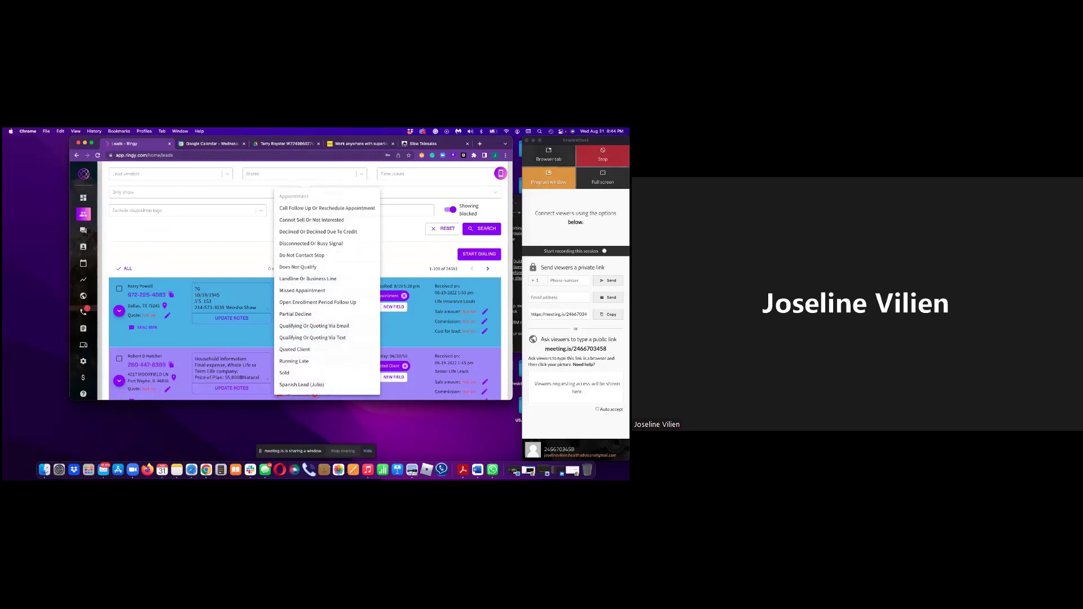
left_click(251, 270)
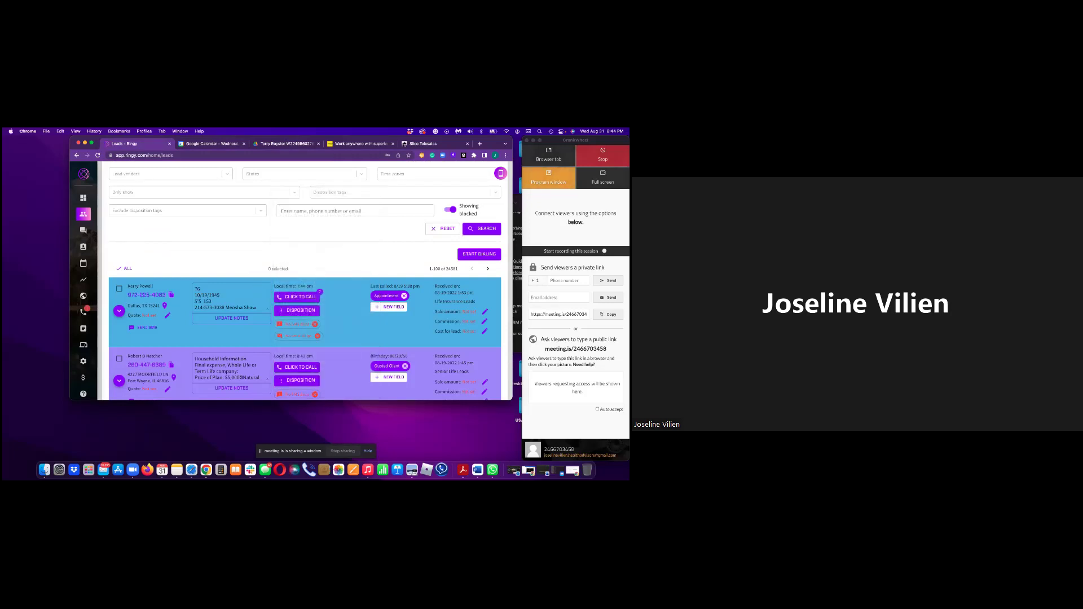
left_click(404, 295)
scroll(404, 295, "down", 1)
scroll(310, 280, "down", 2)
scroll(305, 281, "down", 1)
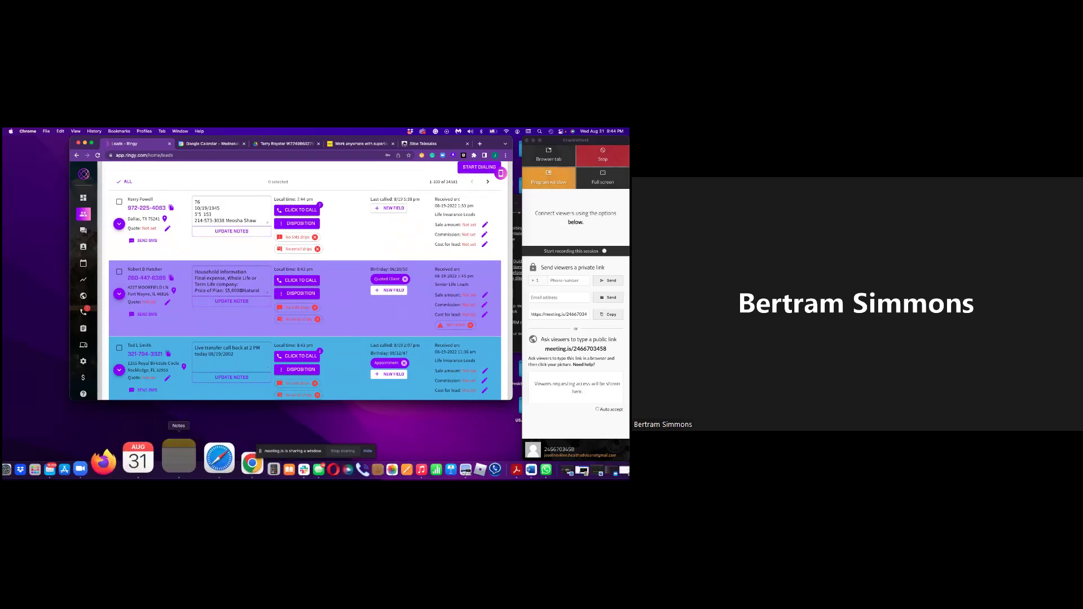
left_click(174, 460)
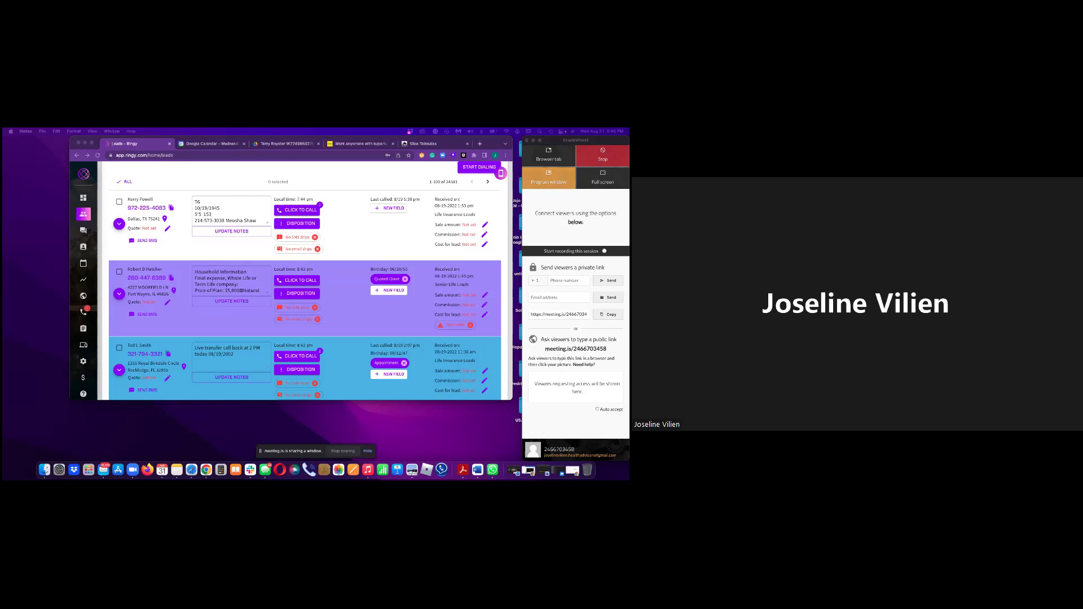
scroll(305, 282, "up", 5)
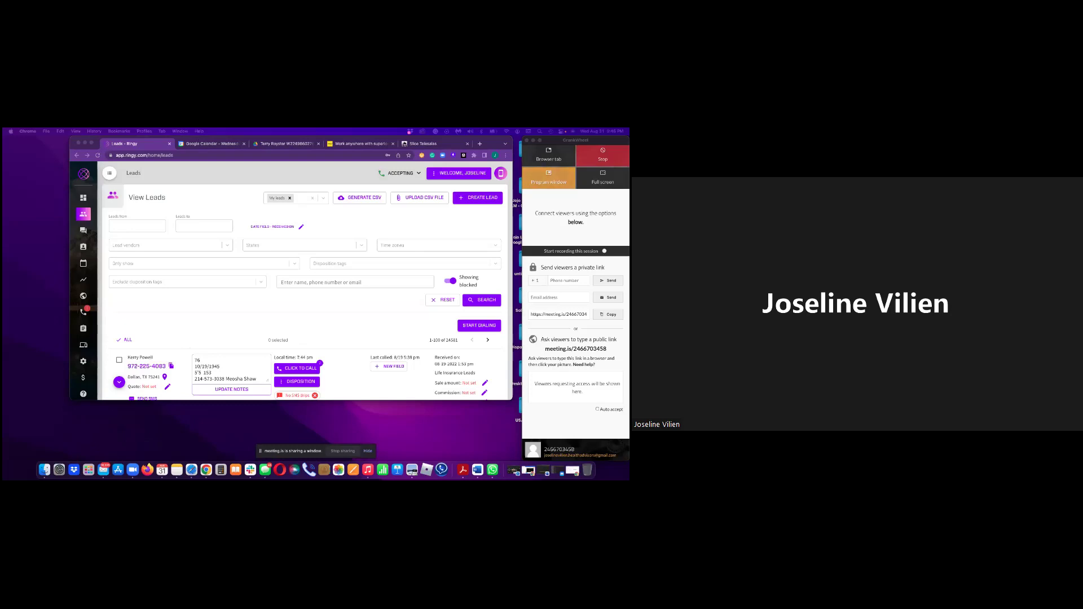
- Review the Lead Template note, exit Notes full screen, and return to the Senior Life portal
key("super+Tab")
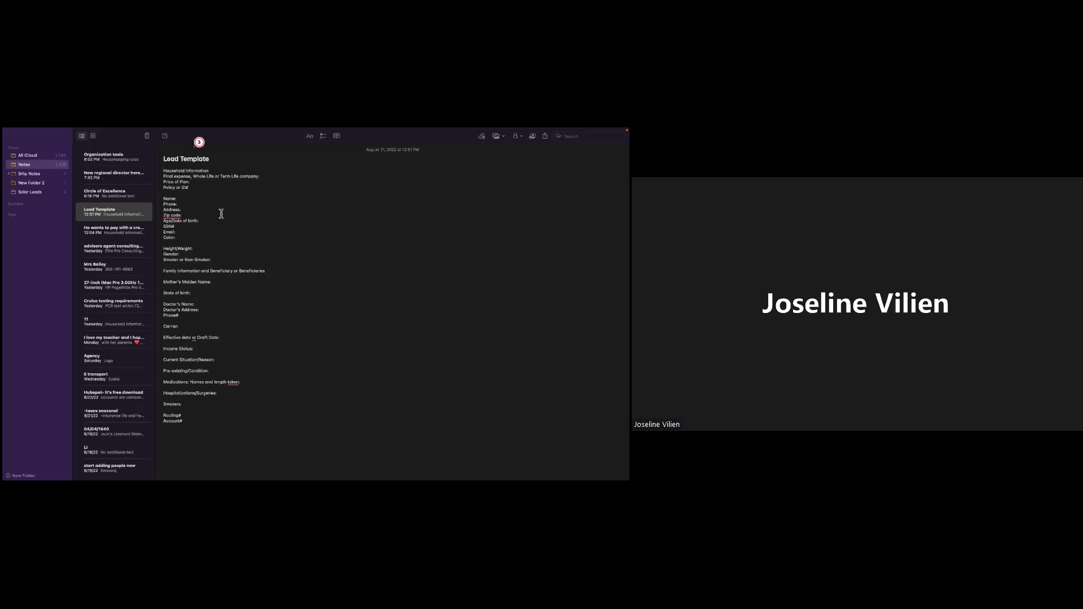
mouse_move(134, 130)
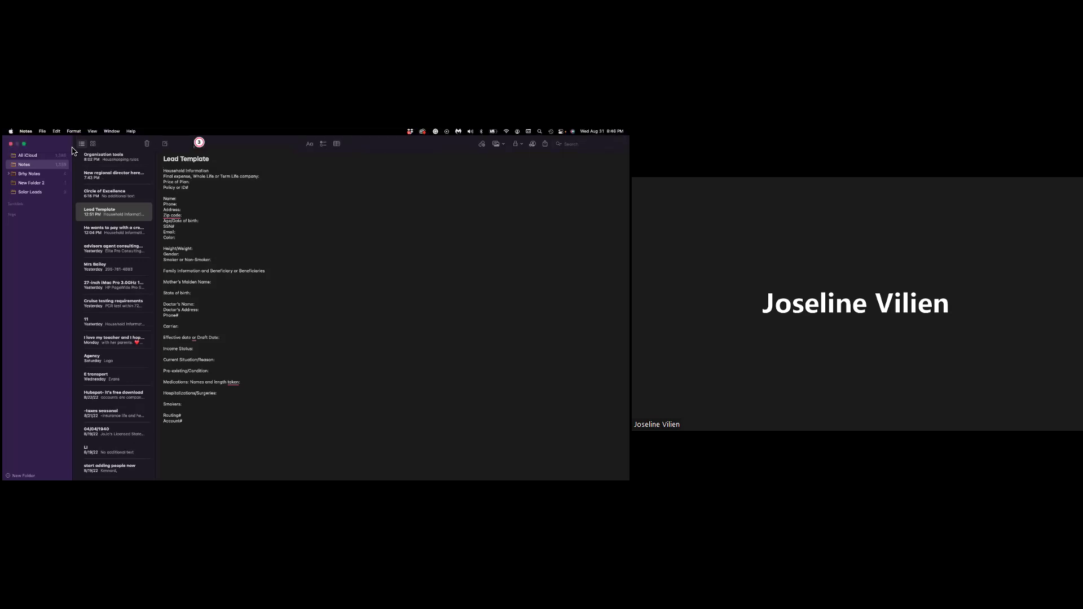
left_click(24, 144)
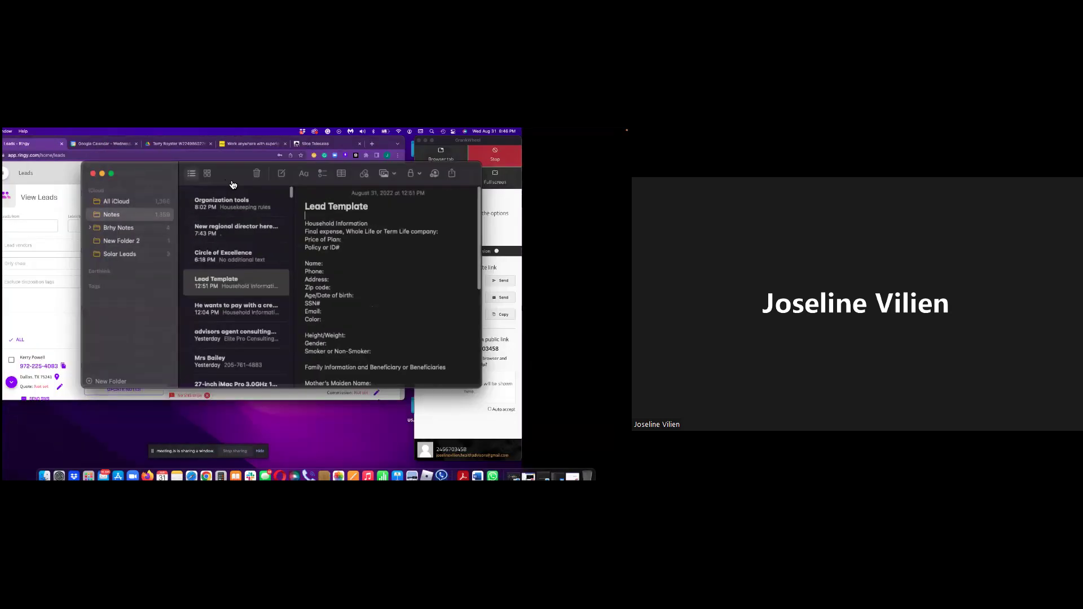
key("super+Tab")
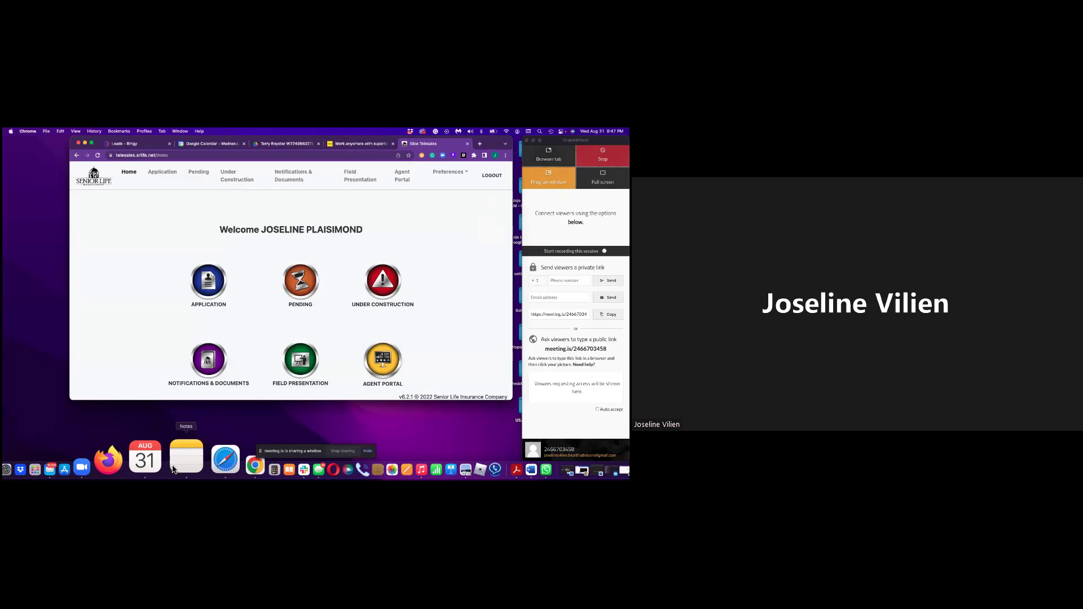
left_click(179, 460)
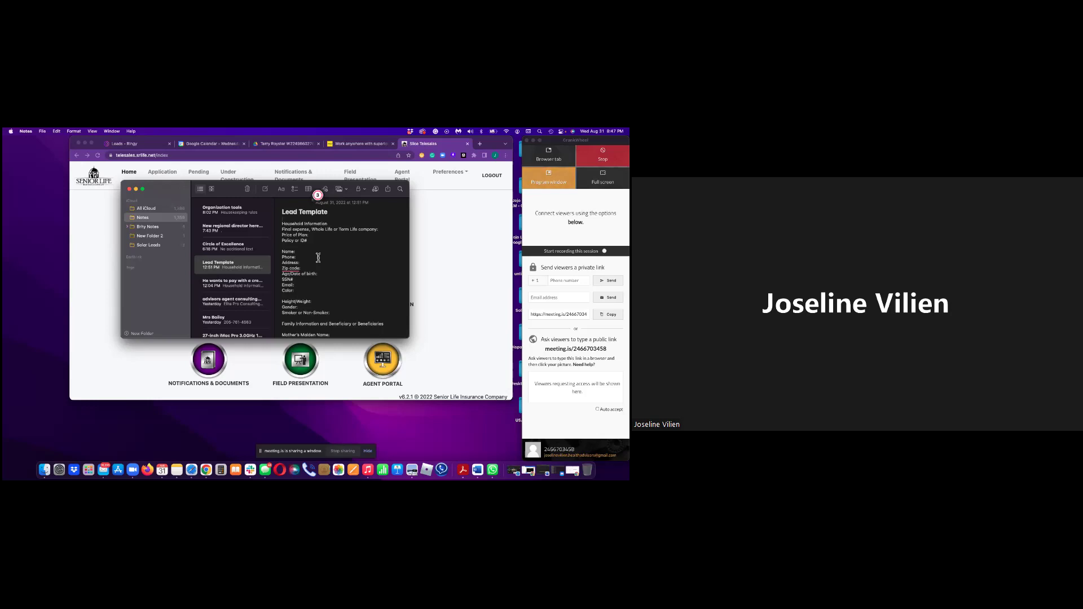
scroll(327, 255, "down", 5)
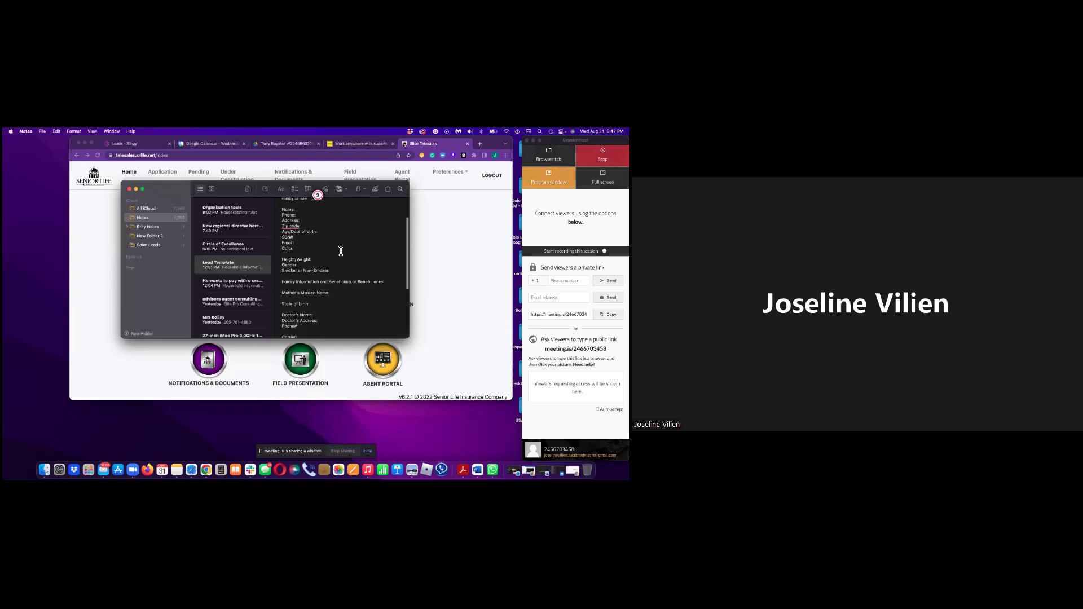
scroll(341, 250, "down", 6)
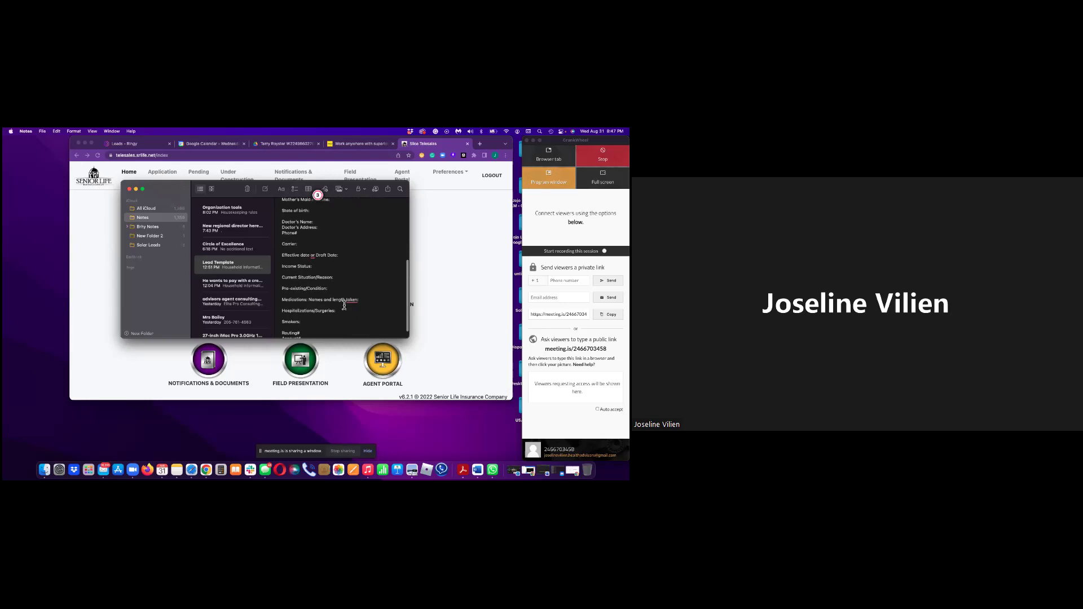
scroll(343, 303, "down", 1)
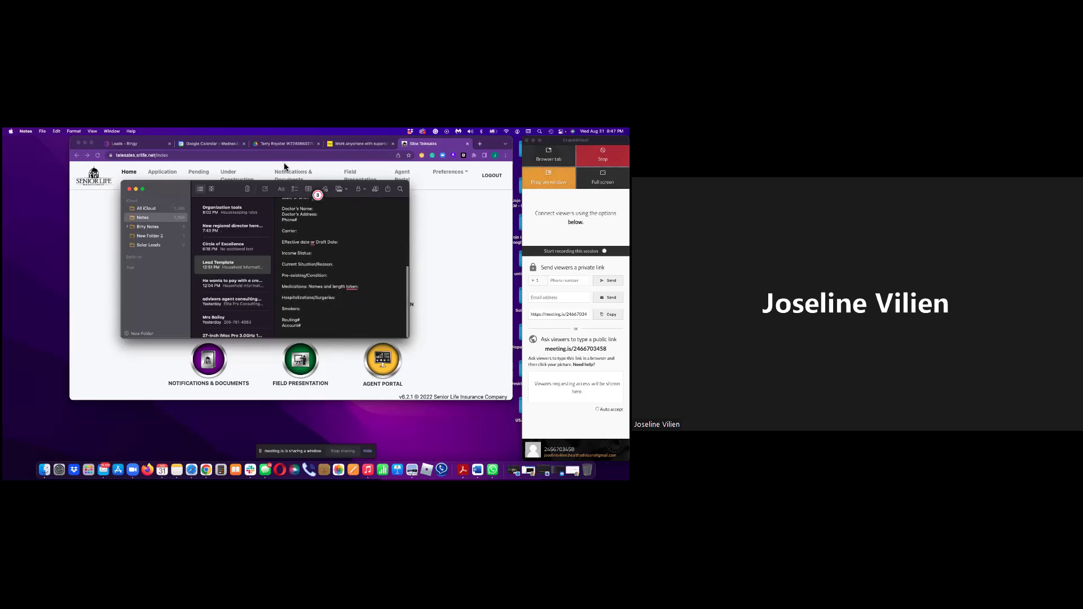
key("super+a")
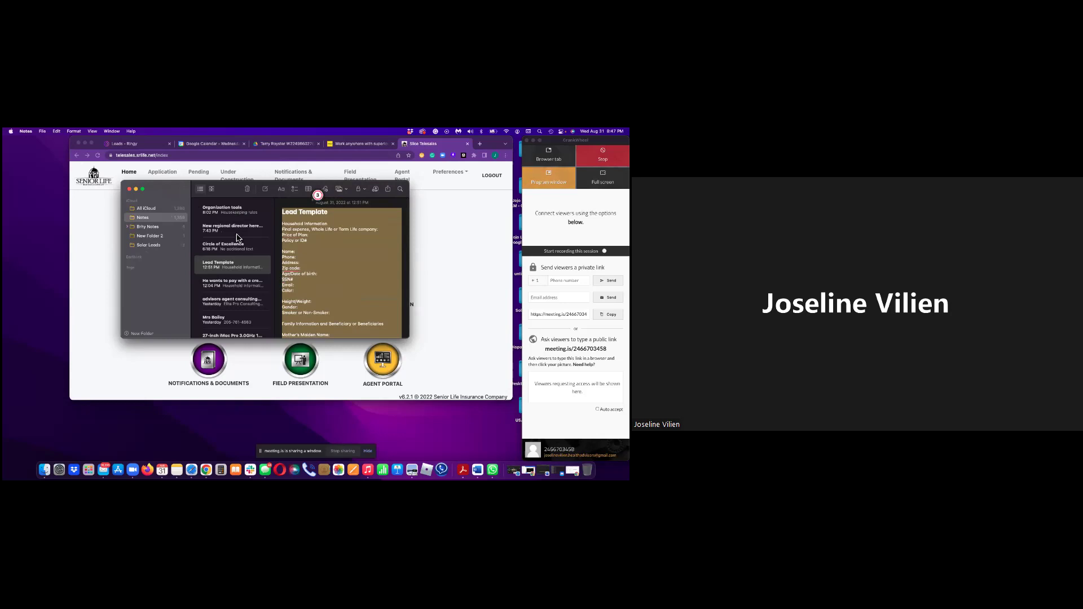
left_click(310, 259)
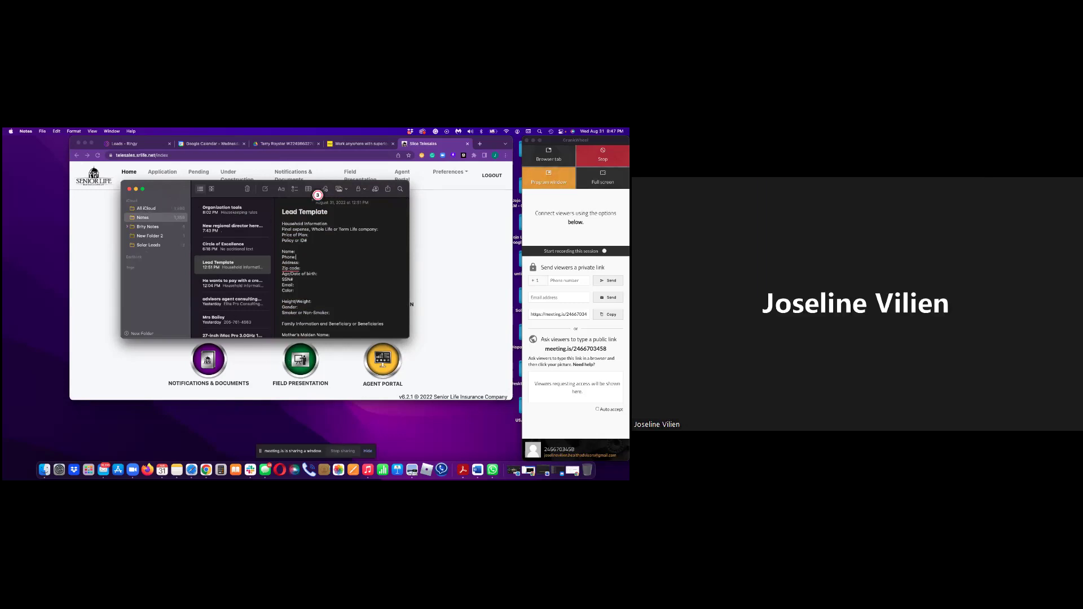
left_click(101, 285)
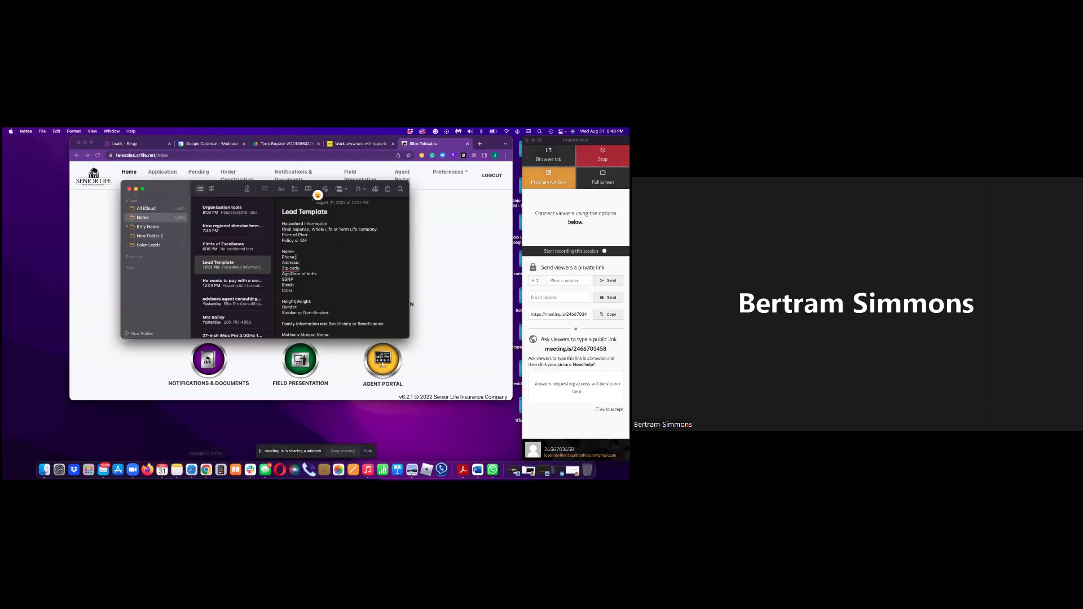
- Copy the entire Lead Template note text to the clipboard
key("super+a")
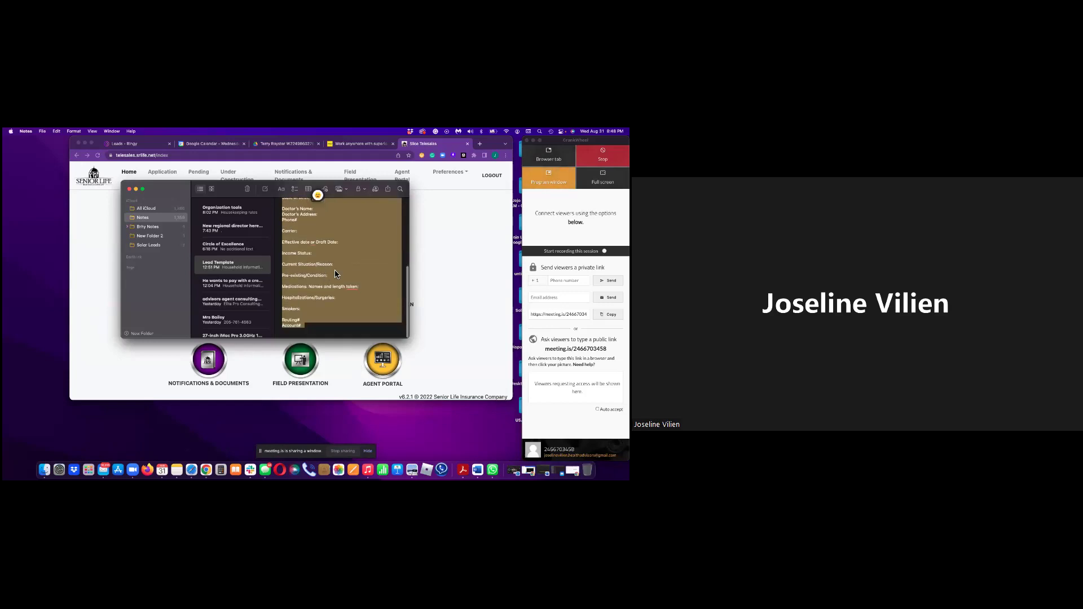
right_click(359, 297)
left_click(360, 294)
left_click(221, 353)
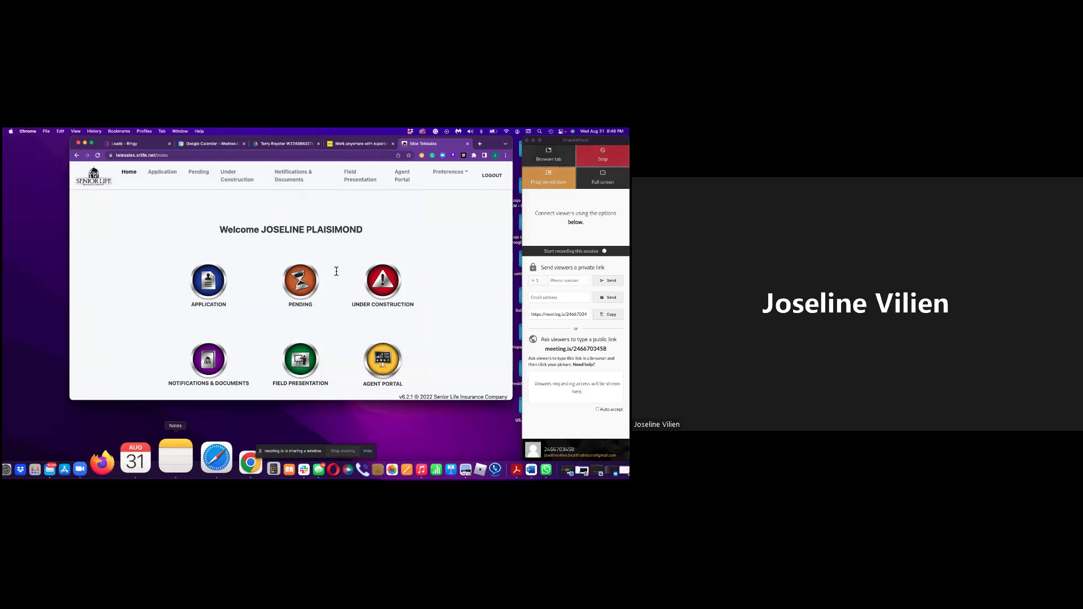
- Delete the note body and refill it with the 'lifetemp' text-replacement template
left_click(175, 460)
scroll(300, 268, "up", 10)
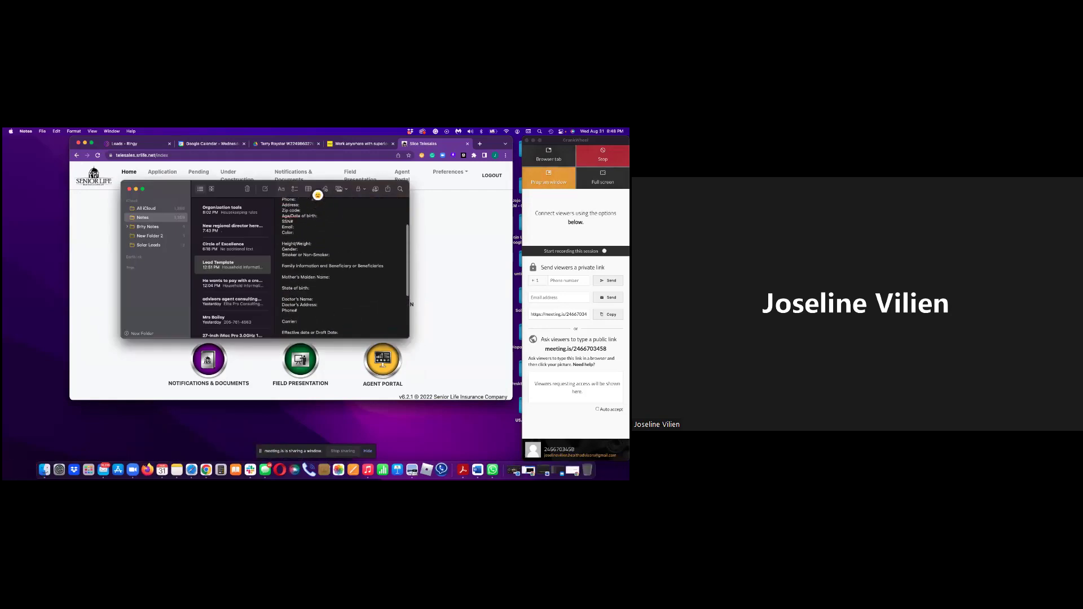
scroll(342, 265, "down", 10)
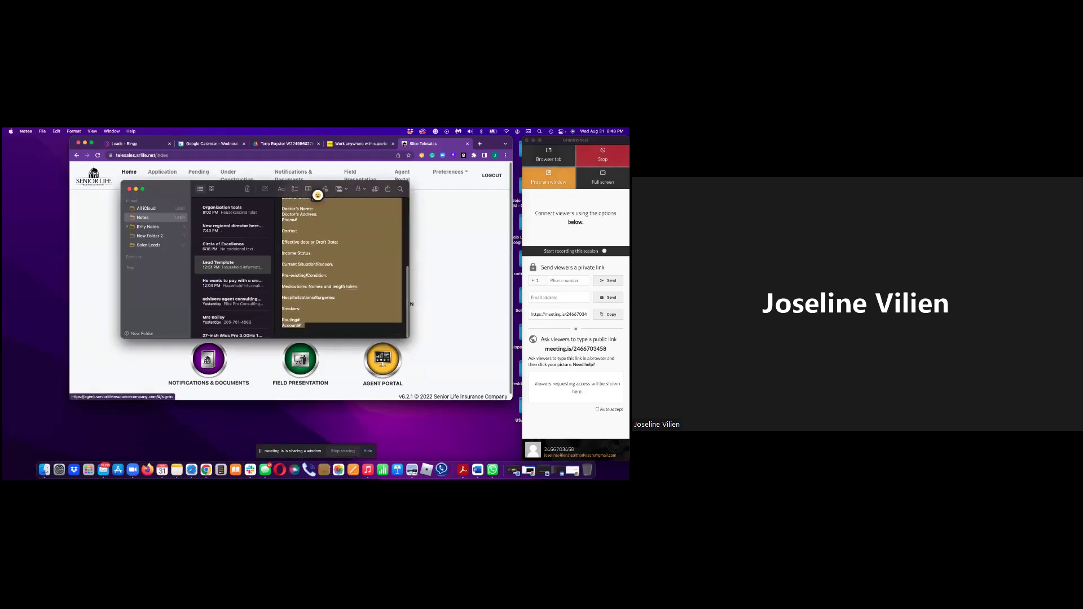
key("BackSpace")
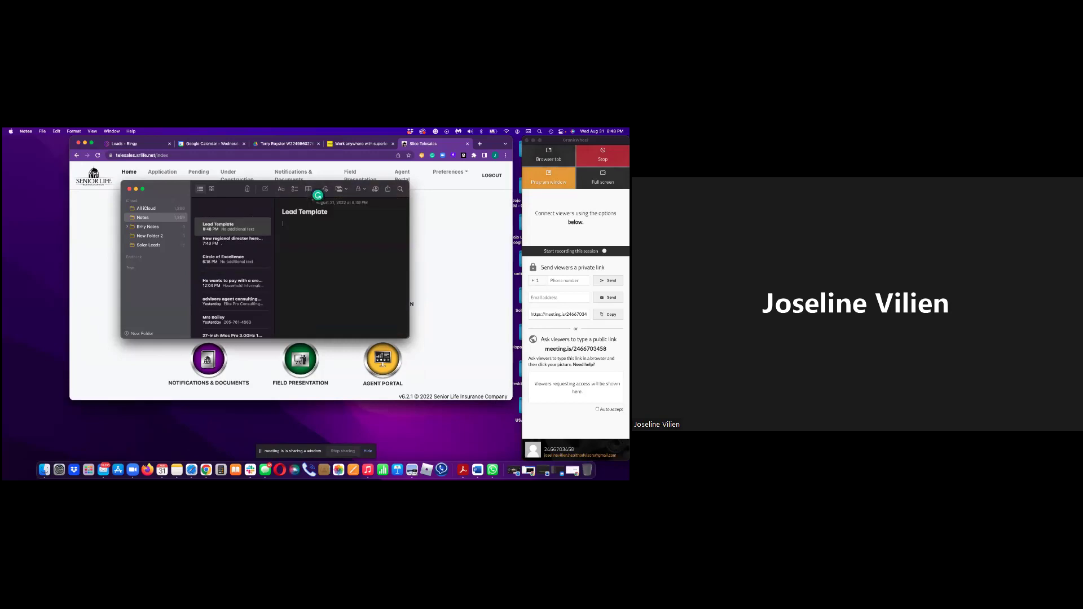
type("life")
type("te")
type("mp")
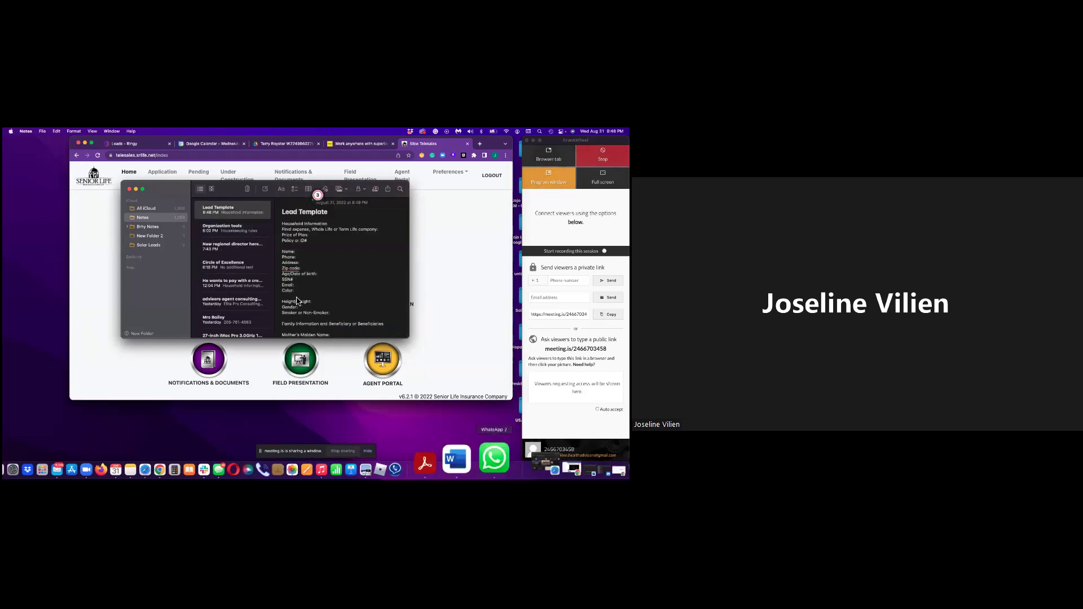
scroll(349, 266, "down", 3)
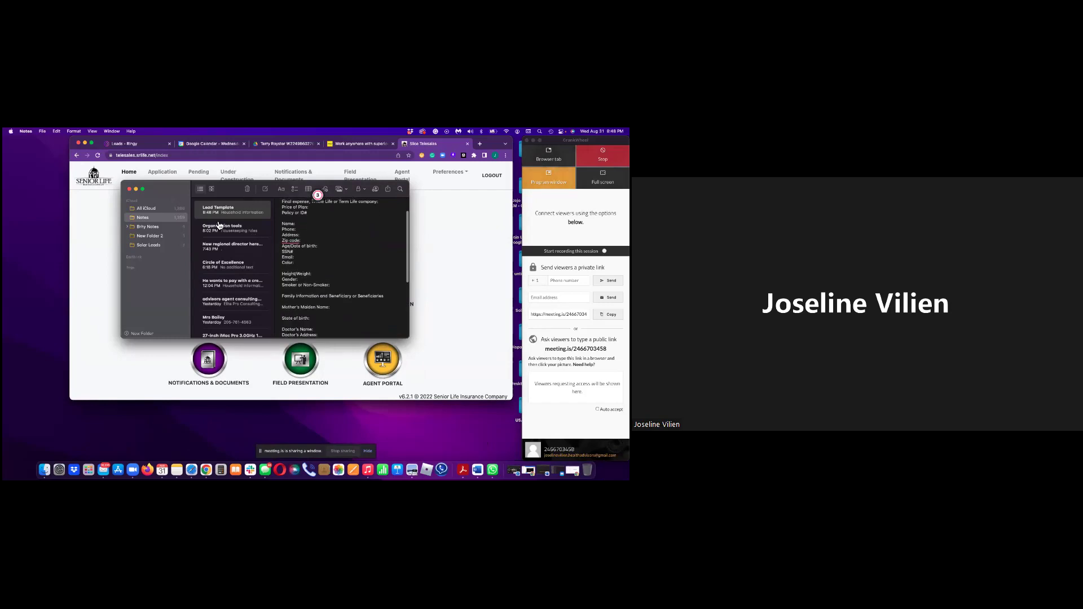
- Paste the intake template into the 6–7am August 31 Appointment event's description and save it
key("super+Tab")
key("super+2")
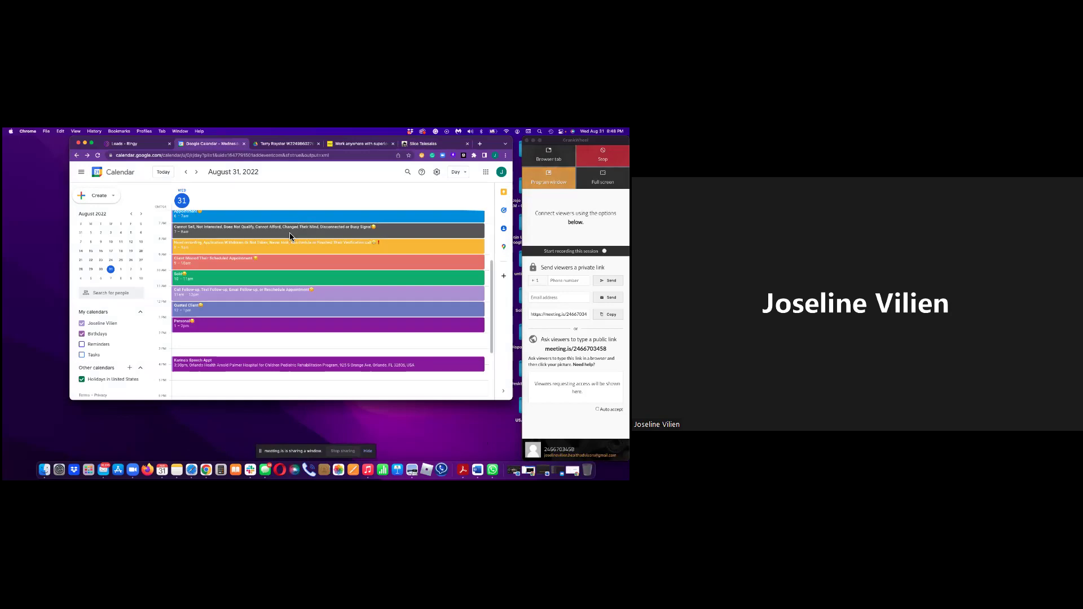
left_click(288, 239)
left_click(134, 347)
key("e")
scroll(190, 316, "down", 1)
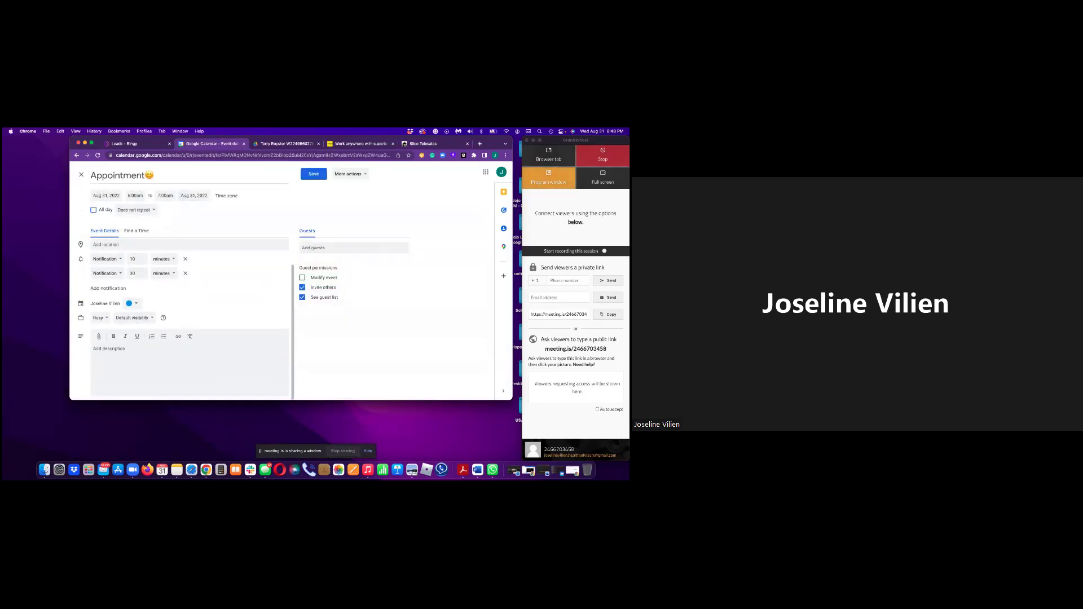
left_click(109, 348)
key("super+v")
scroll(192, 275, "up", 3)
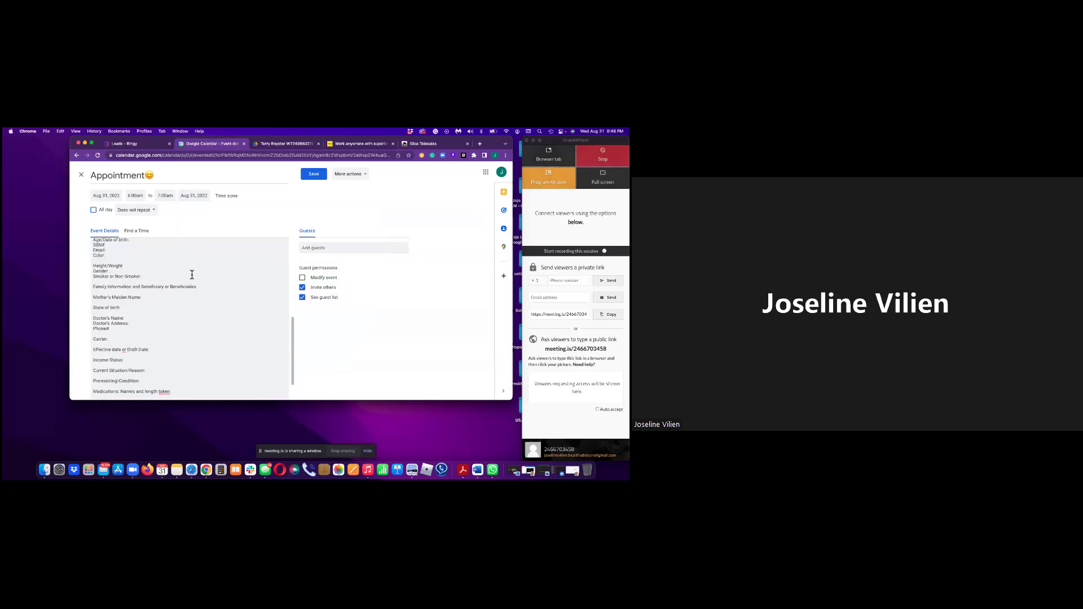
scroll(192, 275, "up", 5)
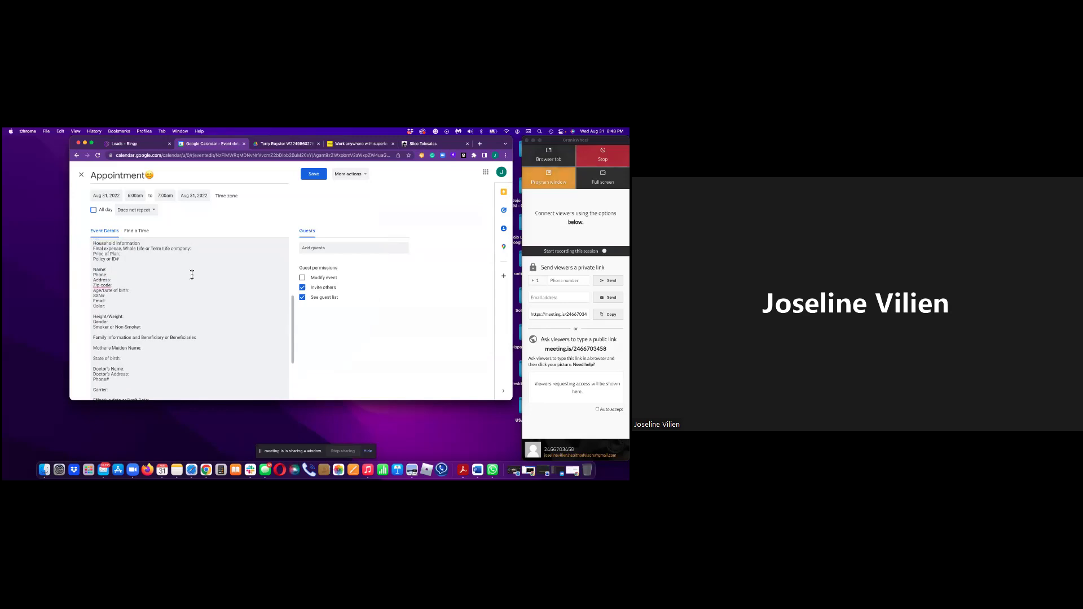
left_click(319, 177)
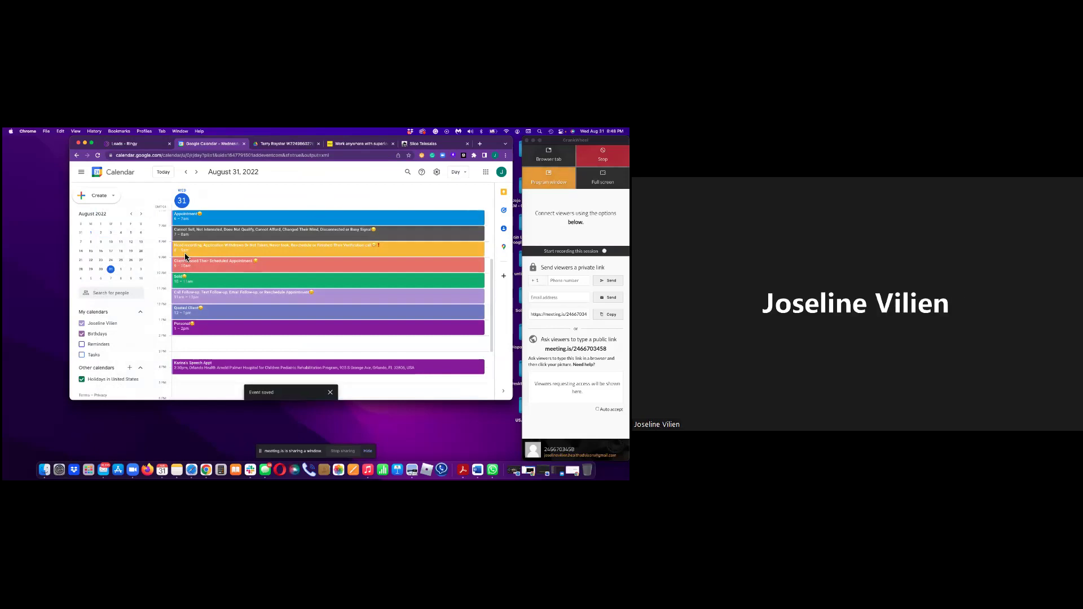
- View the saved Appointment event, then scroll through the Keyboard text replacement shortcuts
left_click(270, 218)
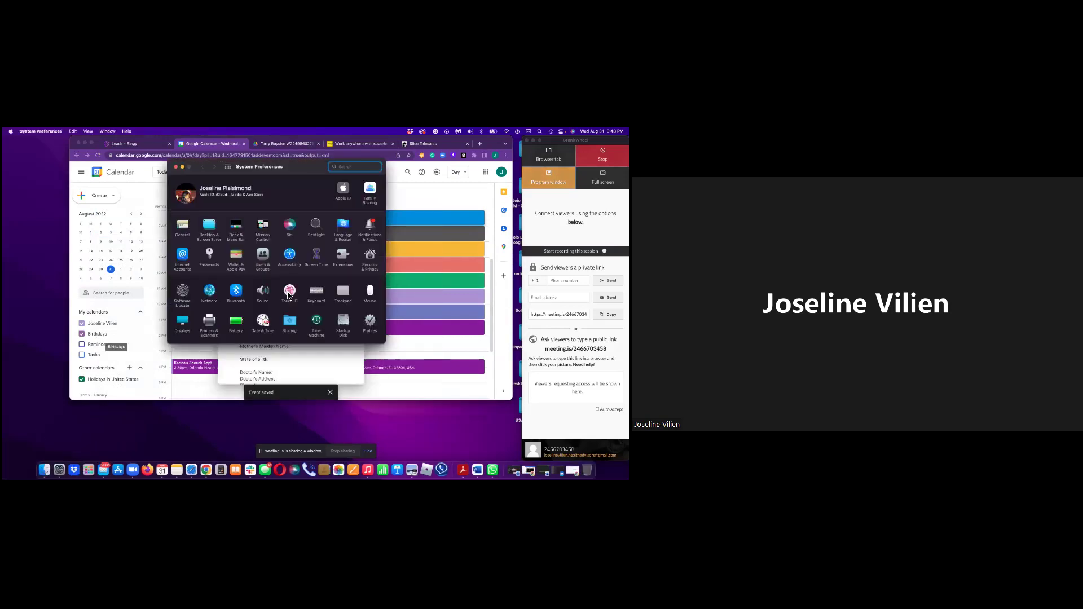
left_click(288, 293)
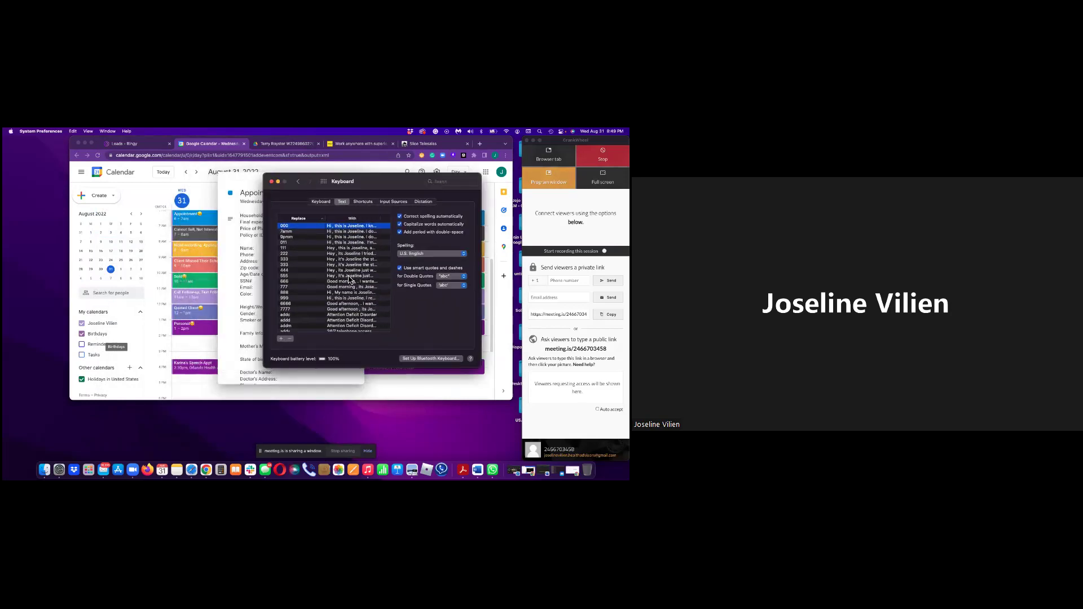
scroll(350, 278, "down", 5)
scroll(350, 279, "down", 3)
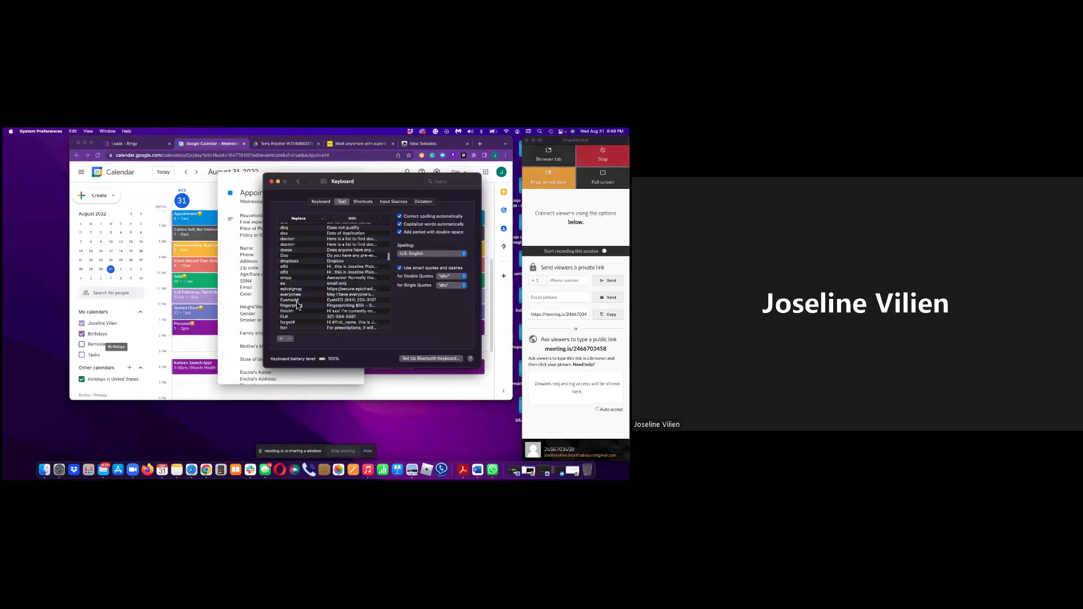
scroll(354, 314, "down", 3)
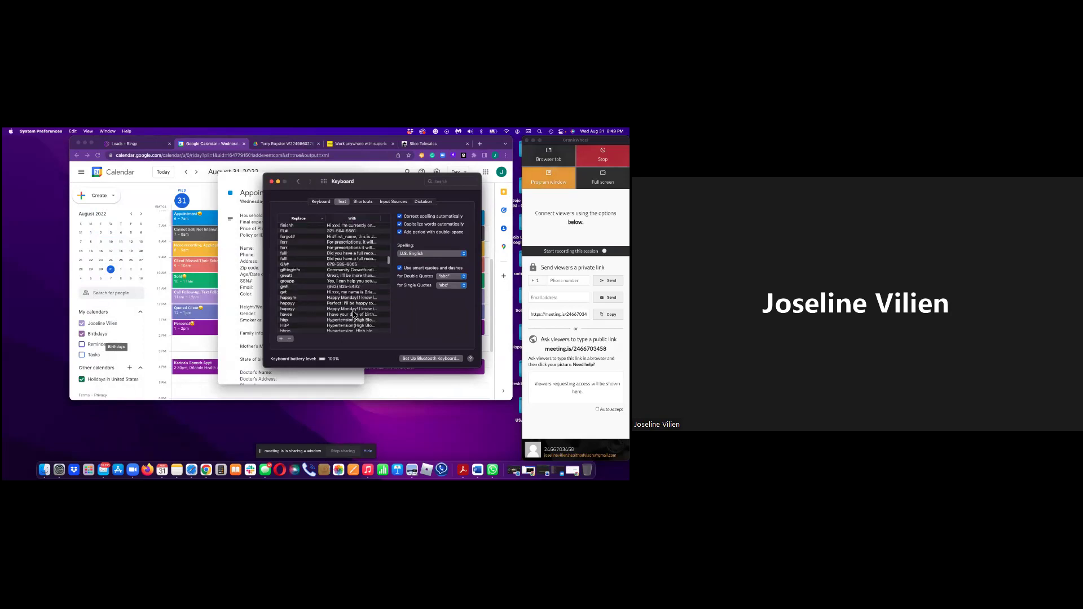
scroll(354, 314, "down", 3)
scroll(354, 314, "down", 2)
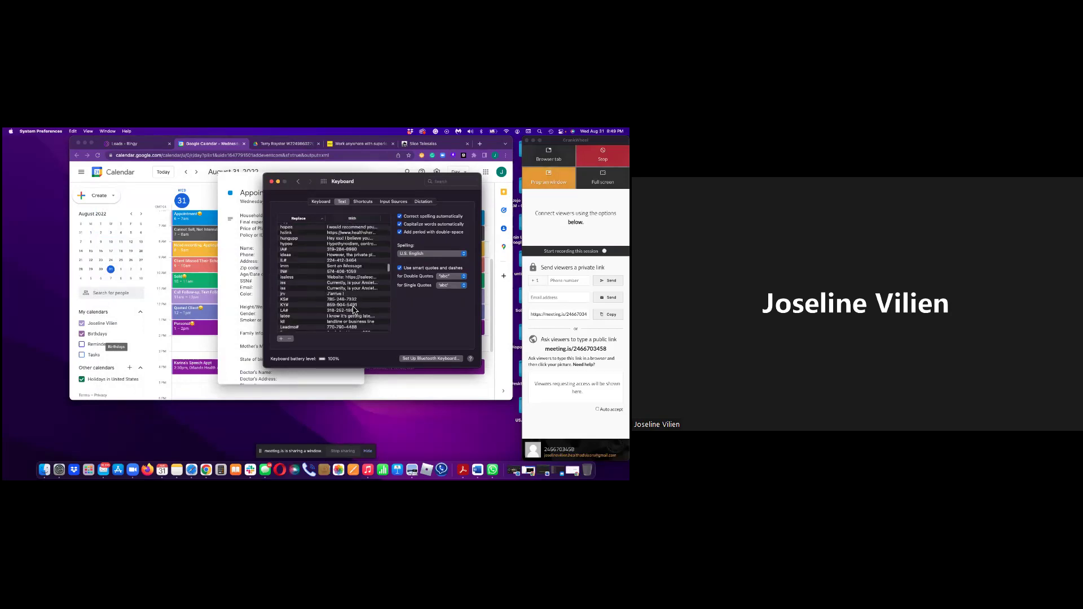
scroll(354, 315, "down", 3)
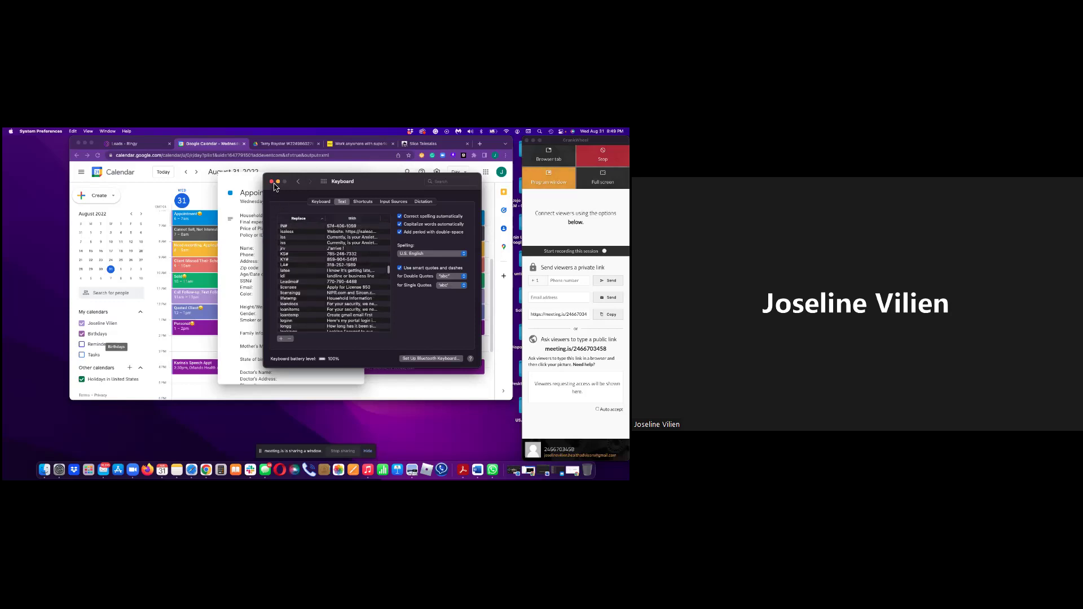
- Quit System Preferences and search Google for 'text blaze dashboard' in a new tab
key("super+q")
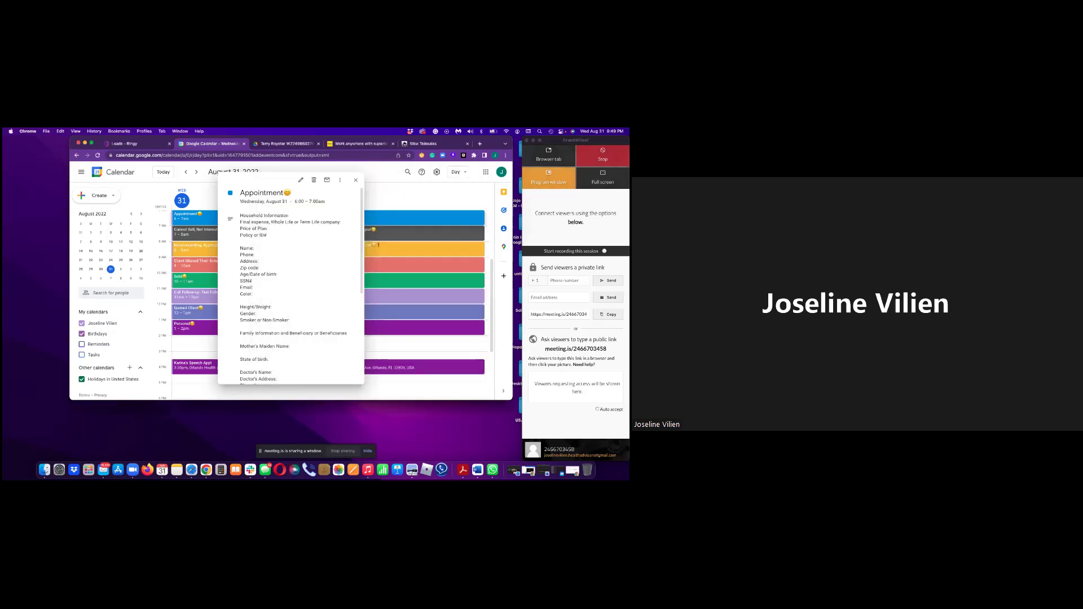
key("super+t")
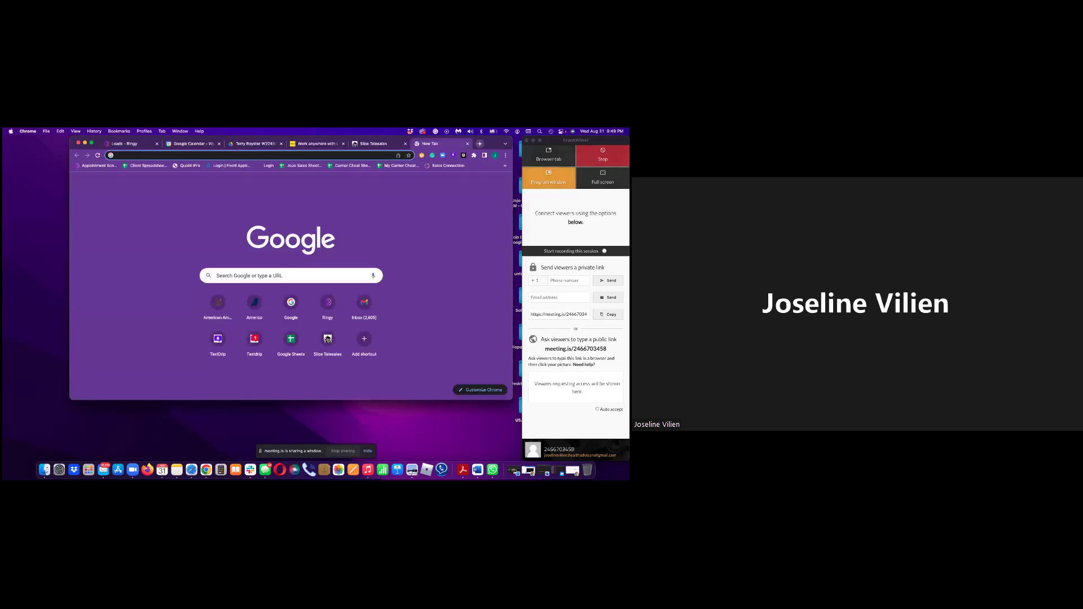
type("t")
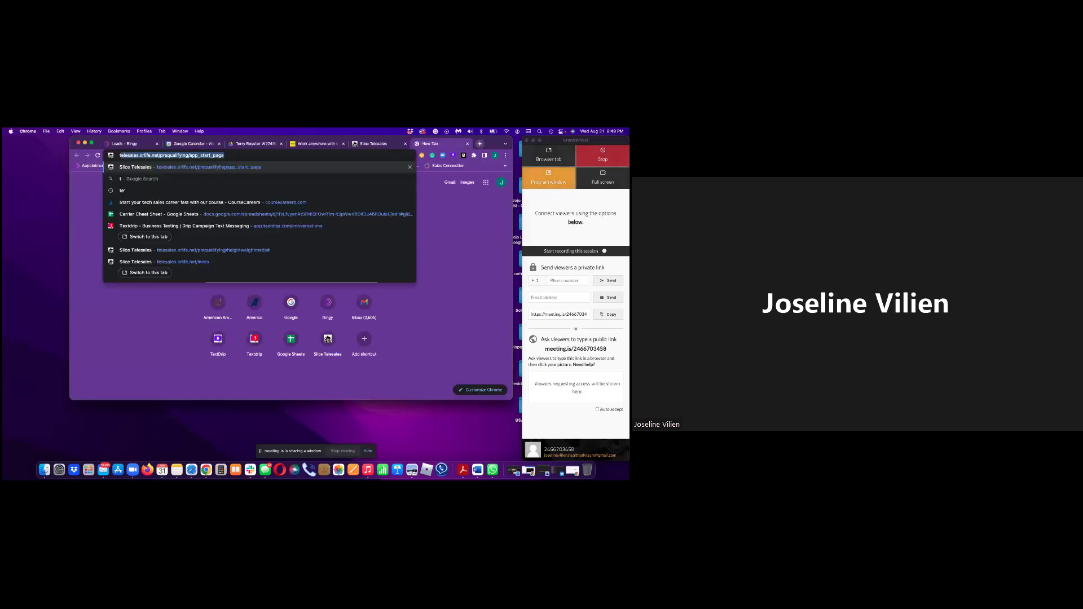
type("extbla")
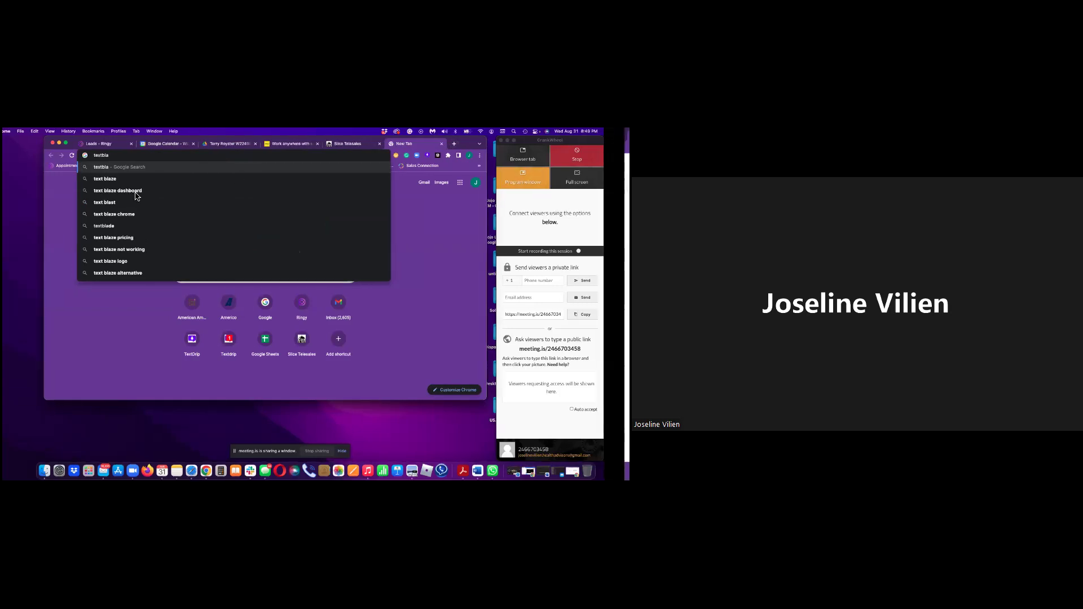
left_click(237, 191)
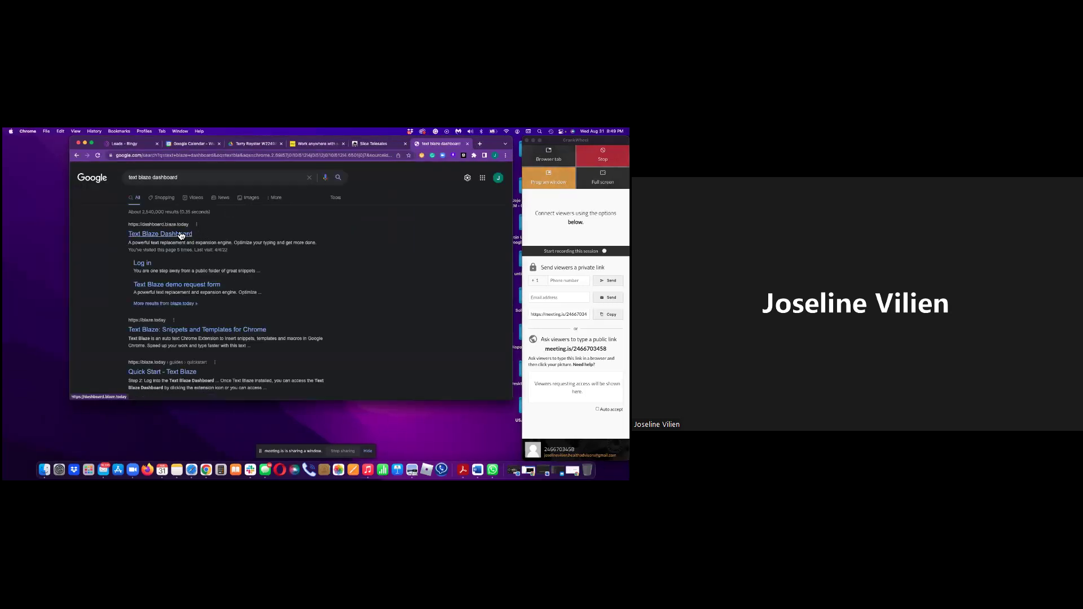
- Open the Text Blaze Dashboard, browse the Text Scripts and New Leads folders, dismiss the prompt
left_click(176, 234)
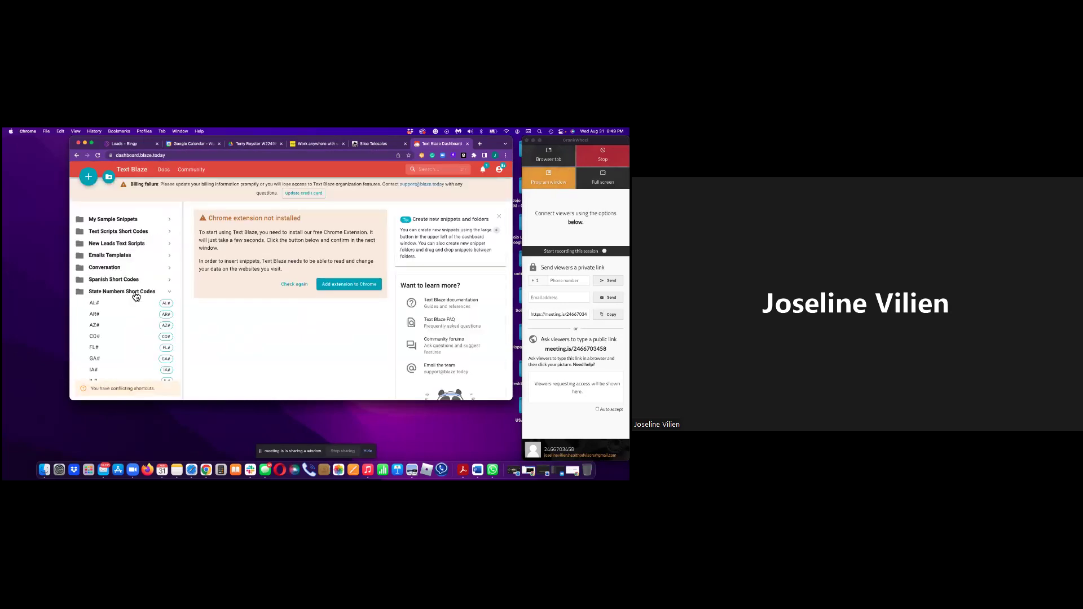
left_click(116, 233)
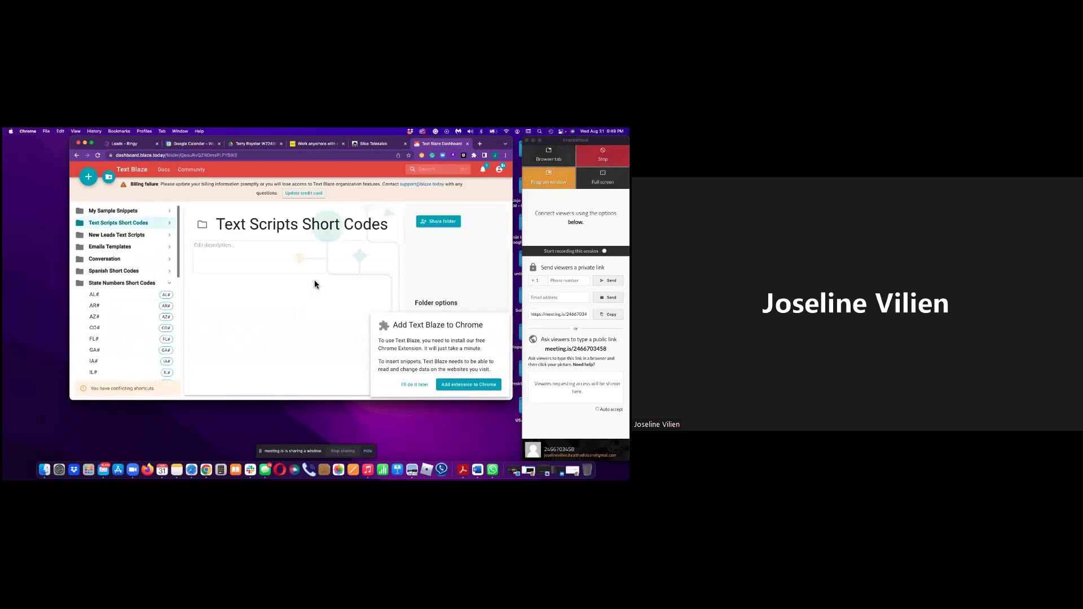
left_click(134, 235)
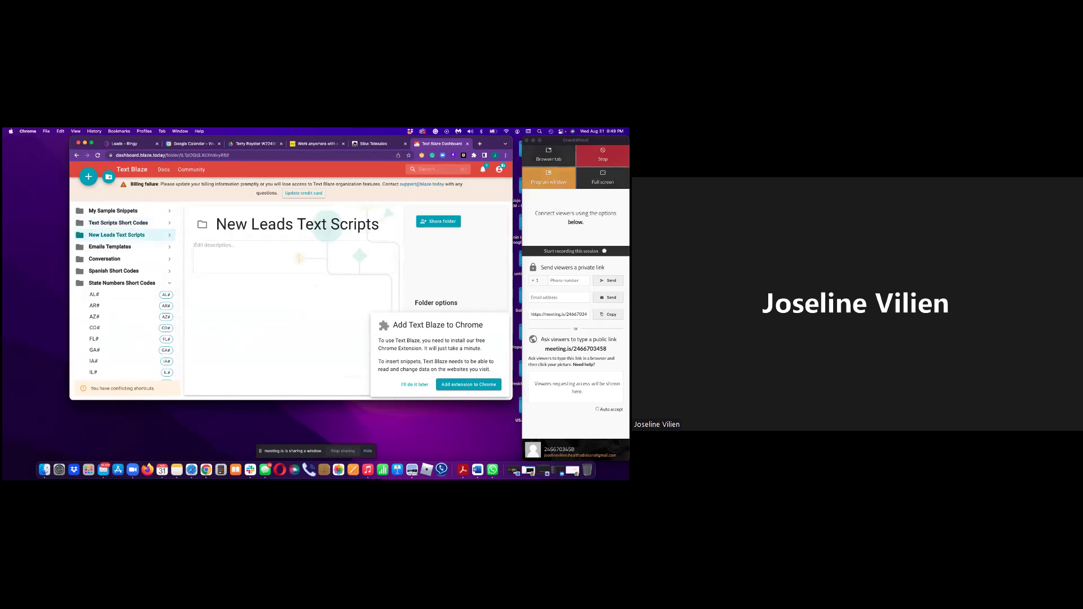
left_click(414, 384)
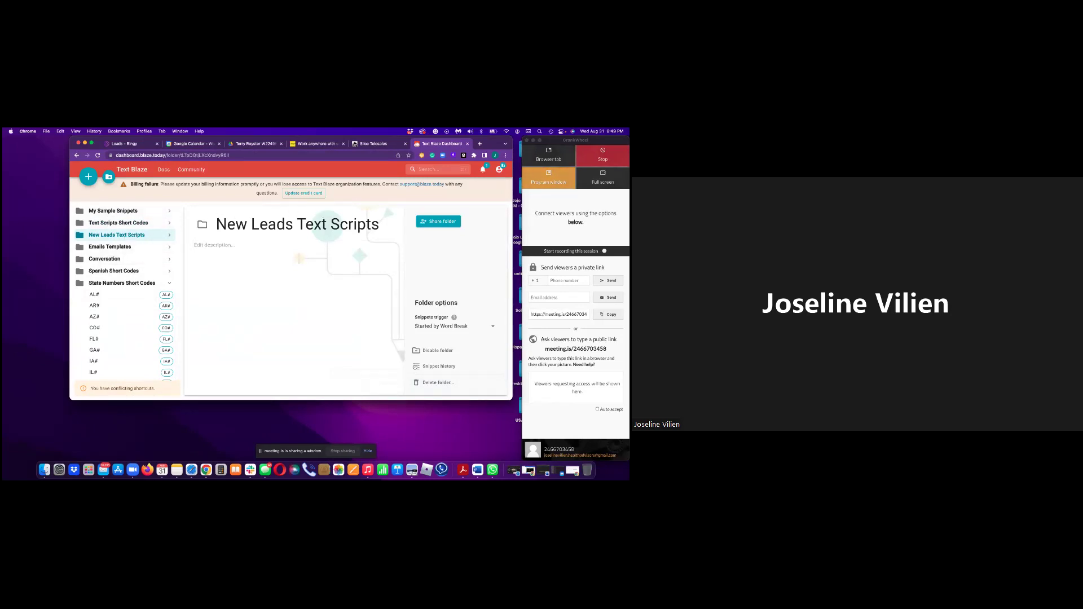
- Open the NV# state number snippet and select its phone number
scroll(93, 280, "down", 2)
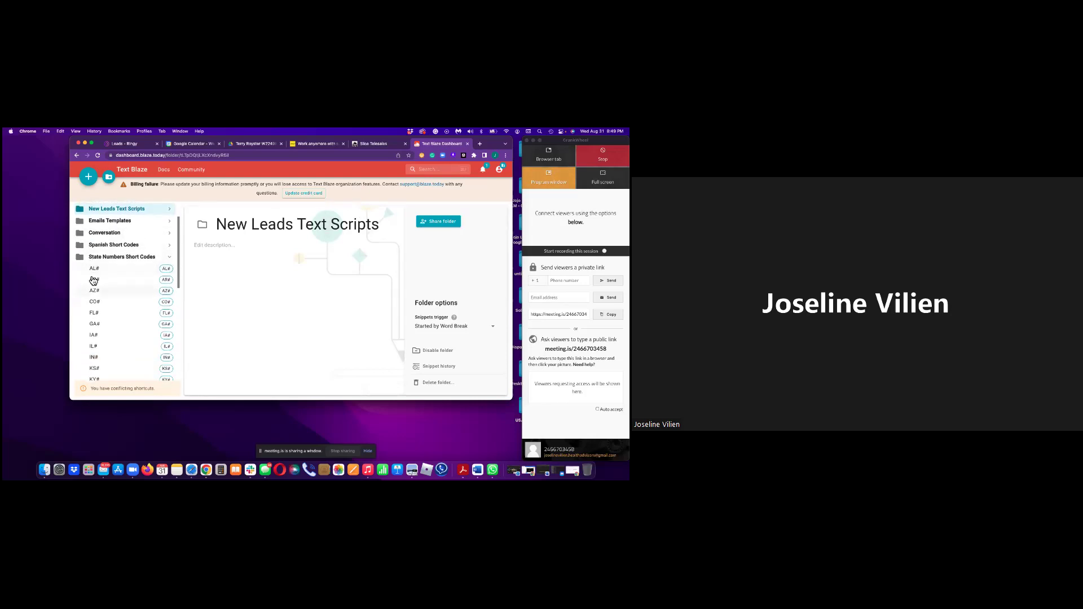
scroll(95, 276, "up", 3)
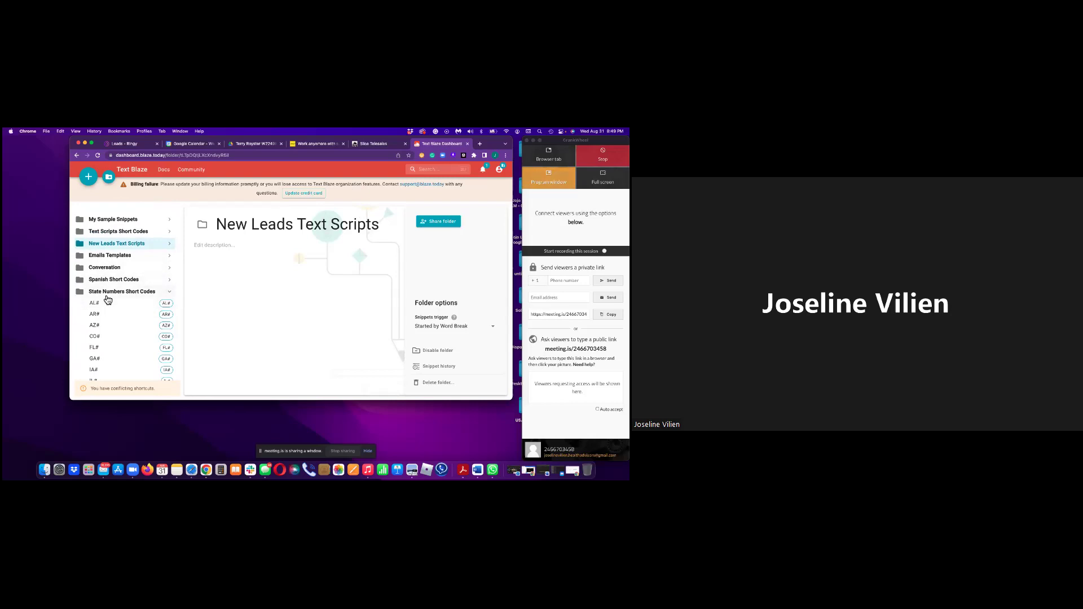
scroll(108, 299, "down", 10)
scroll(108, 300, "down", 4)
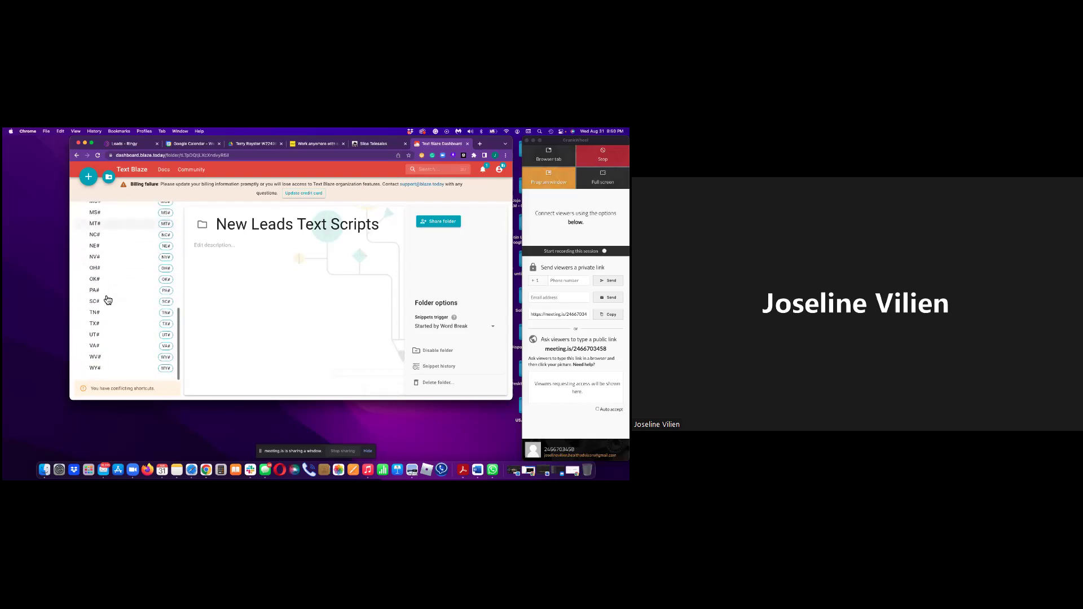
left_click(106, 257)
left_click_drag(261, 273, 191, 267)
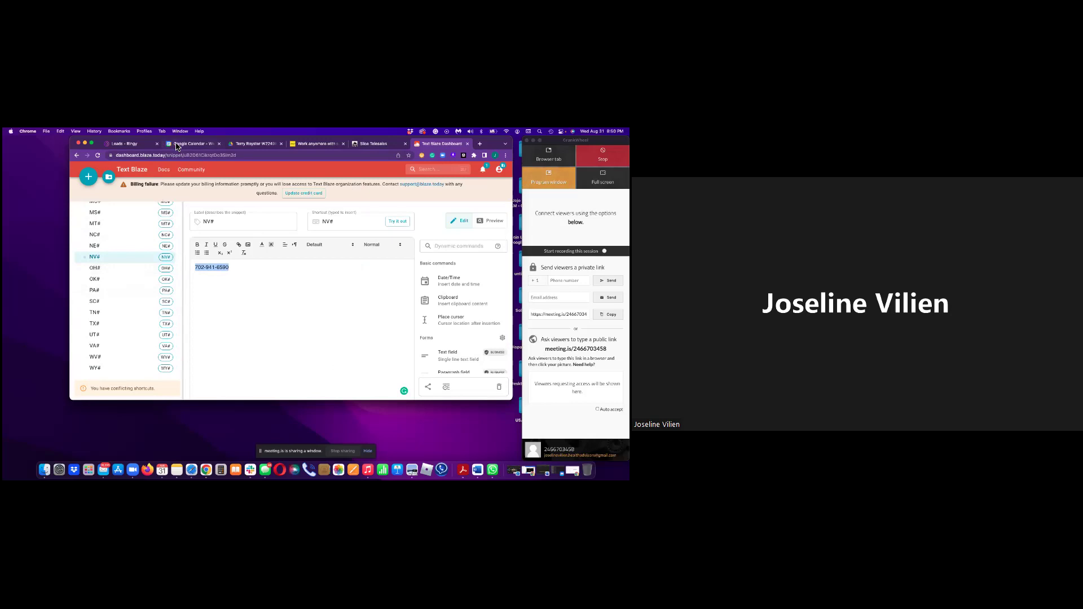
- Return to the Ringy leads list and scroll down the View Leads page
left_click(122, 145)
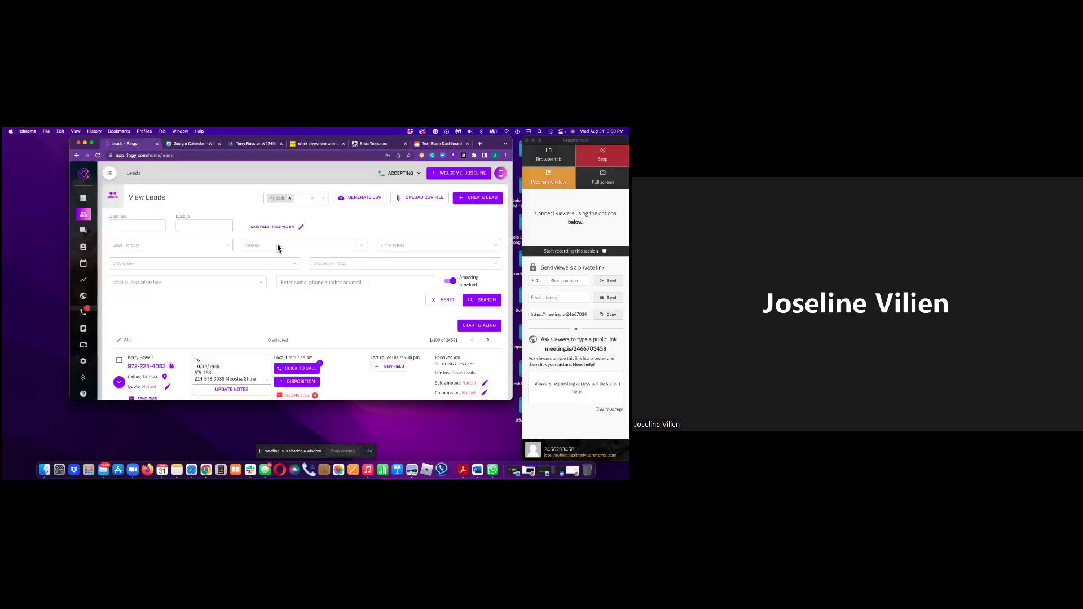
scroll(278, 246, "down", 3)
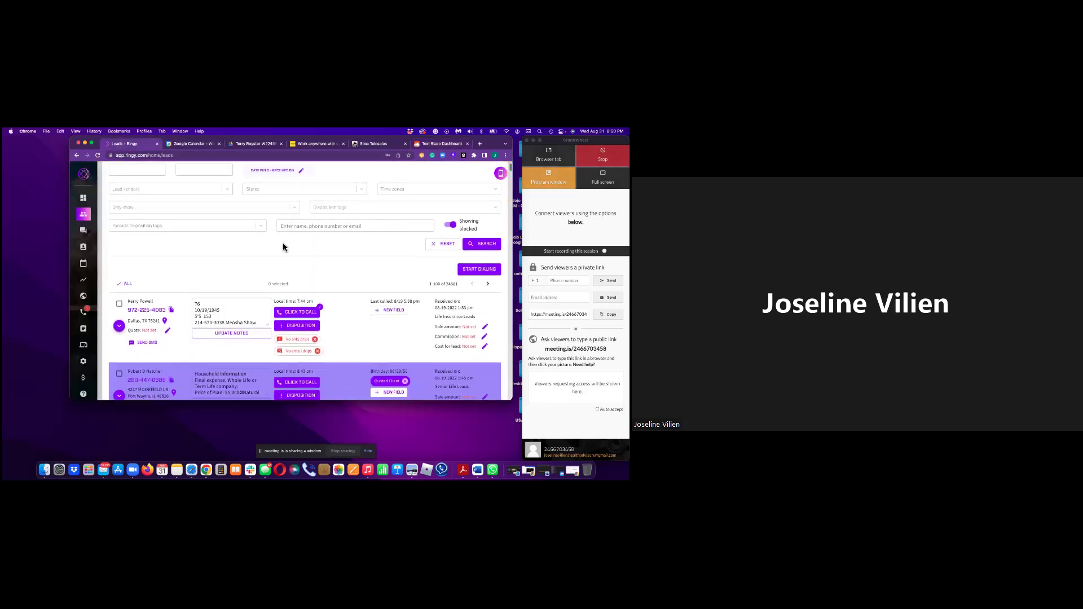
scroll(283, 247, "down", 2)
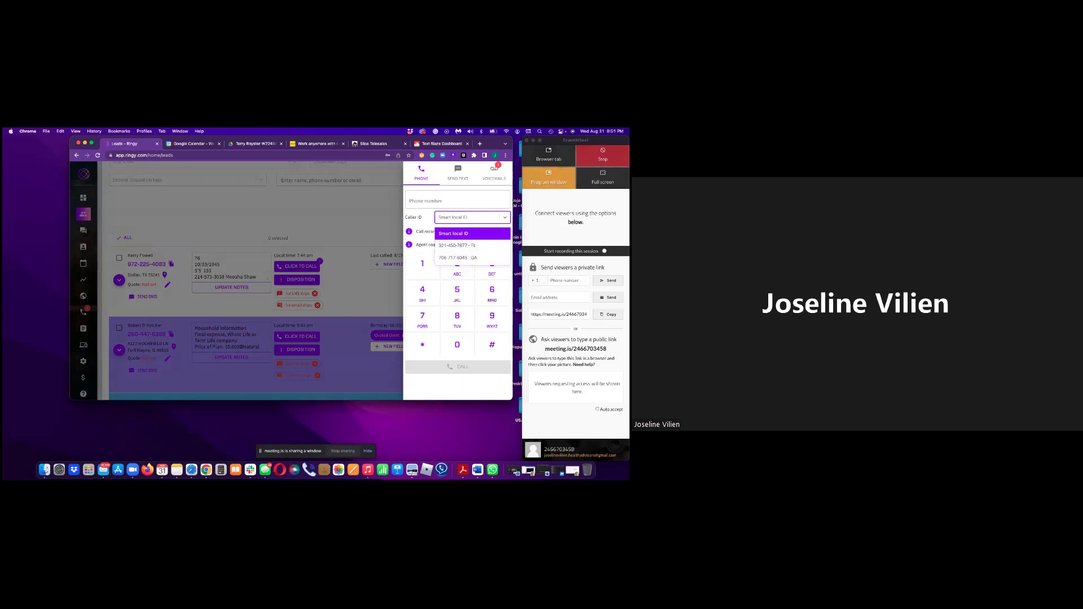
- Pick the Georgia (GA) number as the dialer's caller ID instead of Smart local ID
left_click(458, 257)
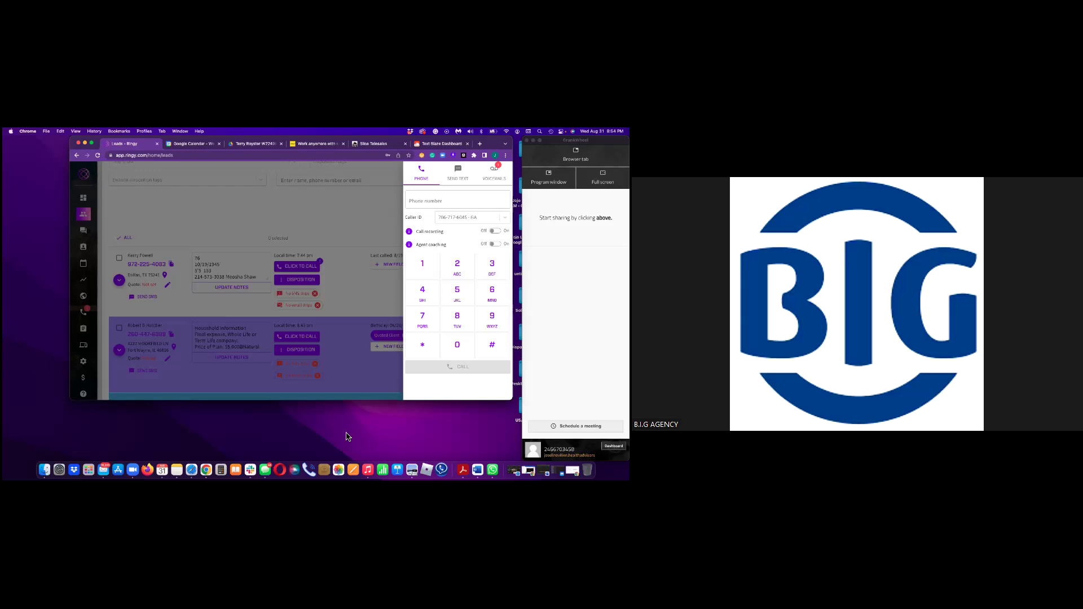
- Switch to the Senior Life Telesales portal and select its web address
left_click(352, 147)
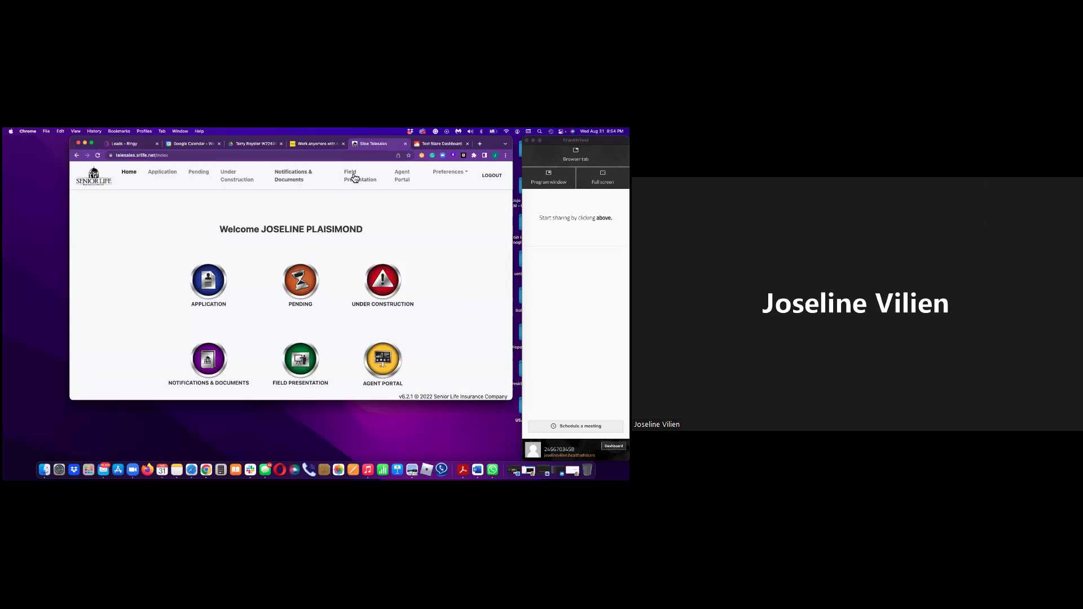
left_click(235, 158)
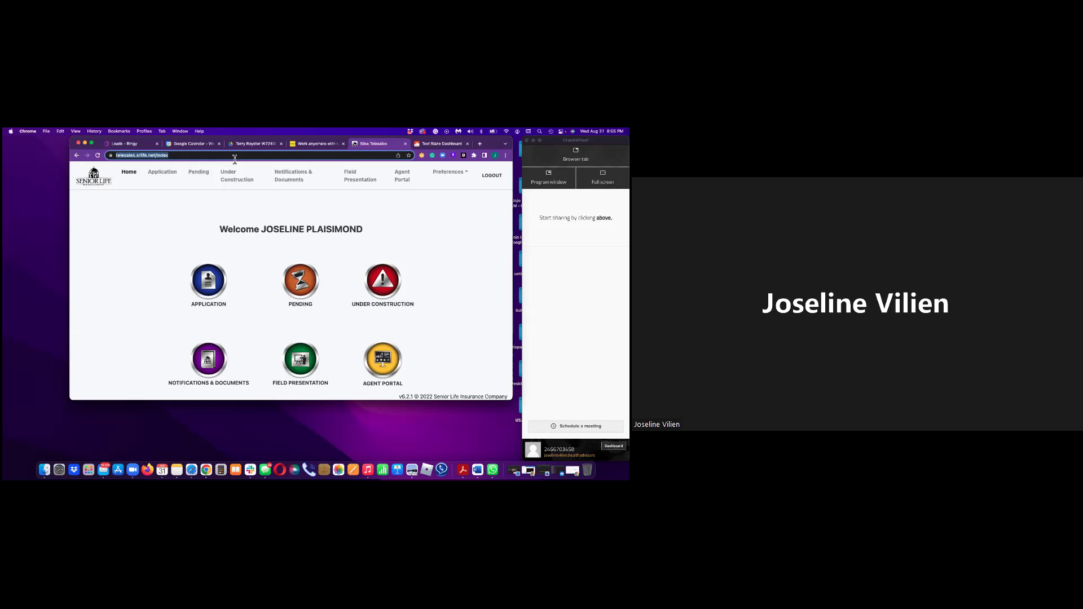
left_click(506, 155)
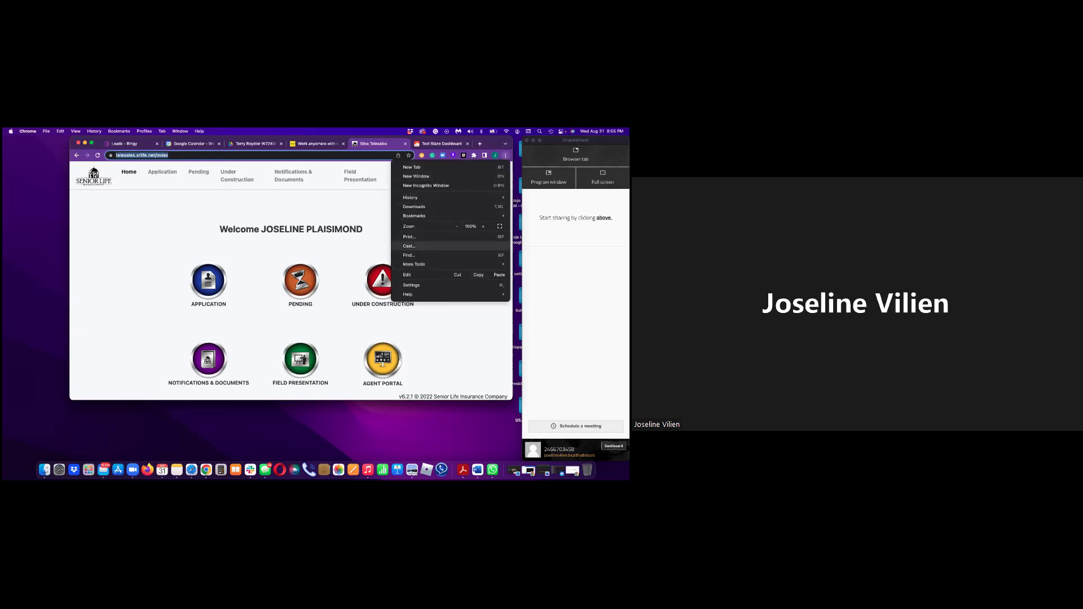
left_click(506, 155)
left_click(505, 155)
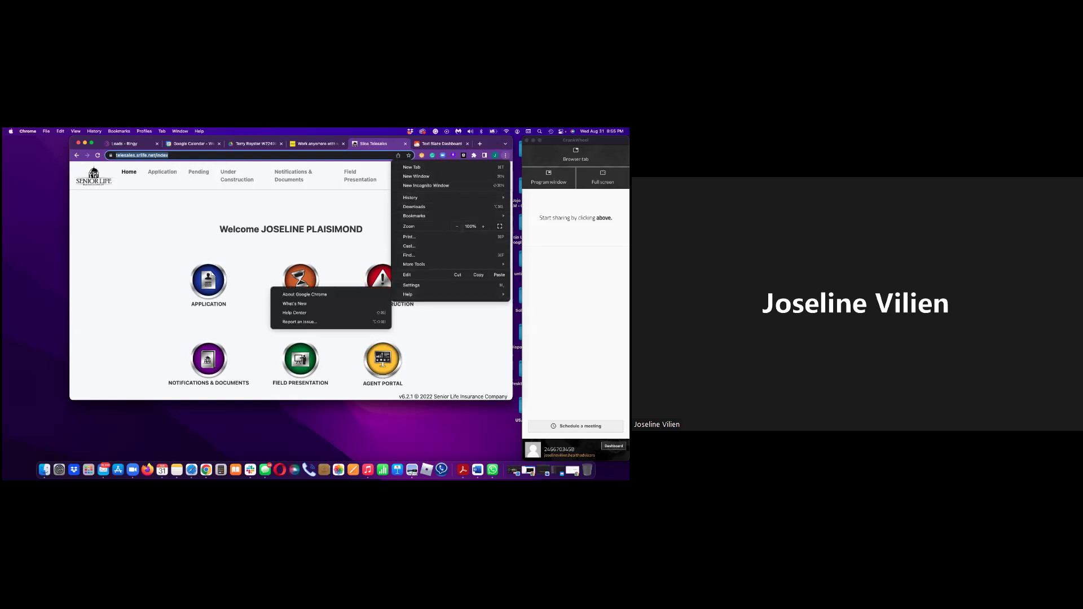
left_click(469, 131)
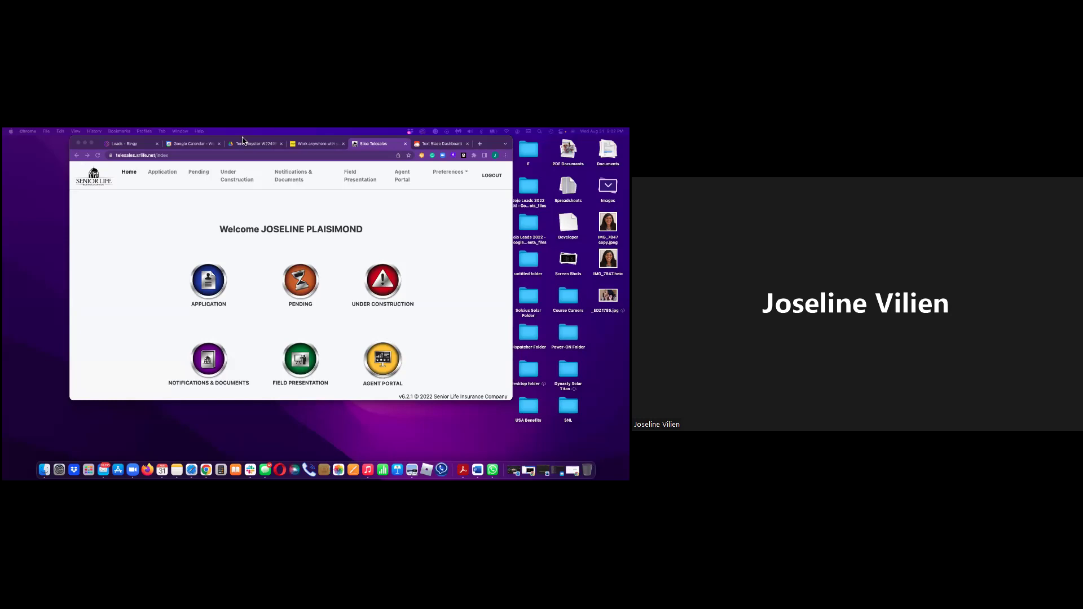
- Back in Google Calendar, close the appointment details and navigate to July 19, 2022
left_click(195, 145)
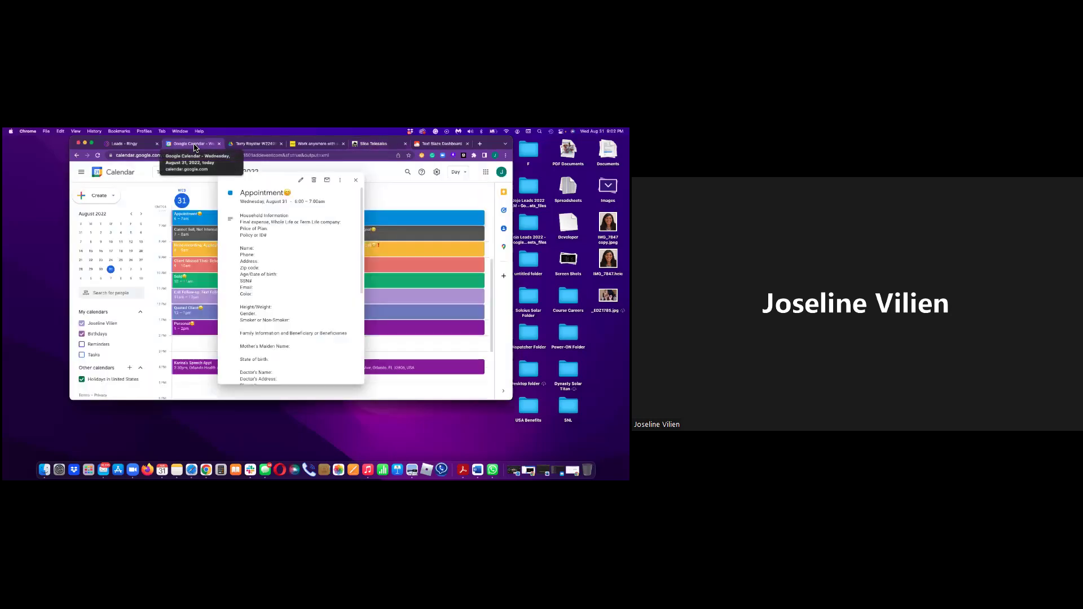
left_click(356, 180)
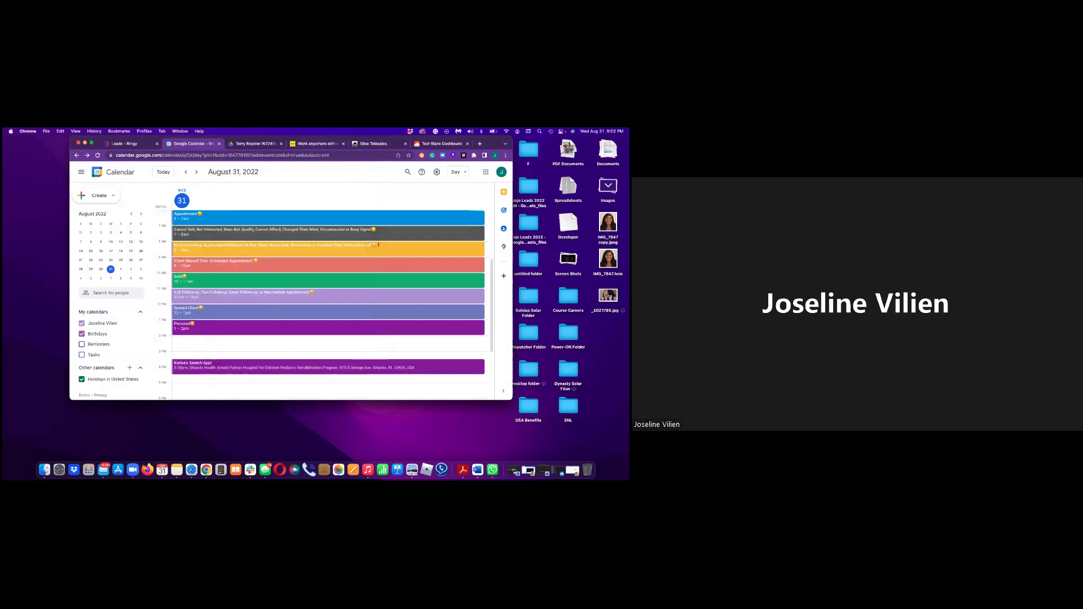
left_click(133, 216)
left_click(121, 261)
left_click(132, 261)
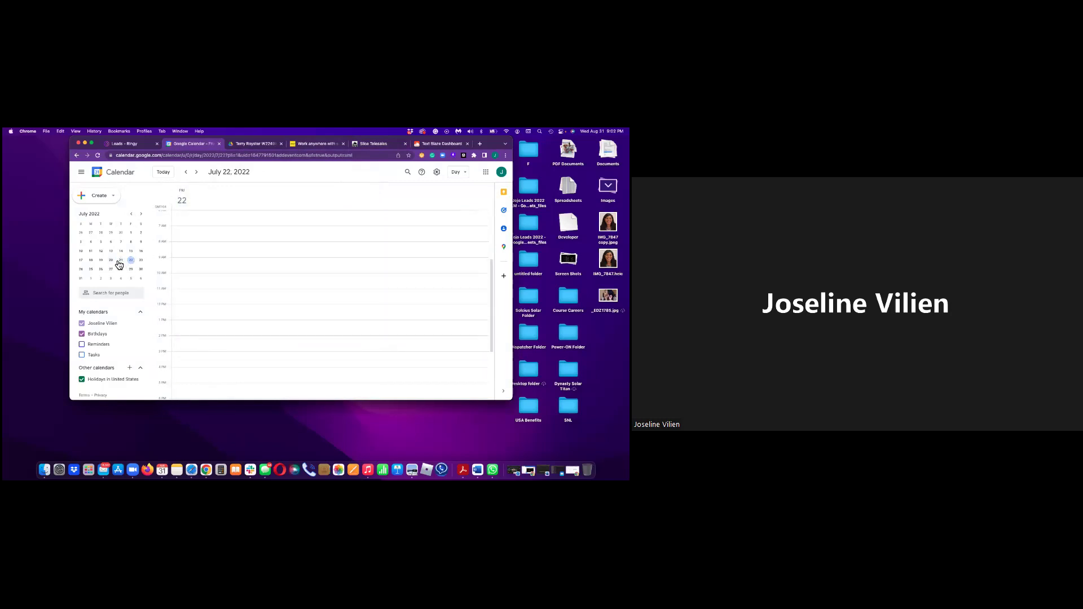
left_click(131, 251)
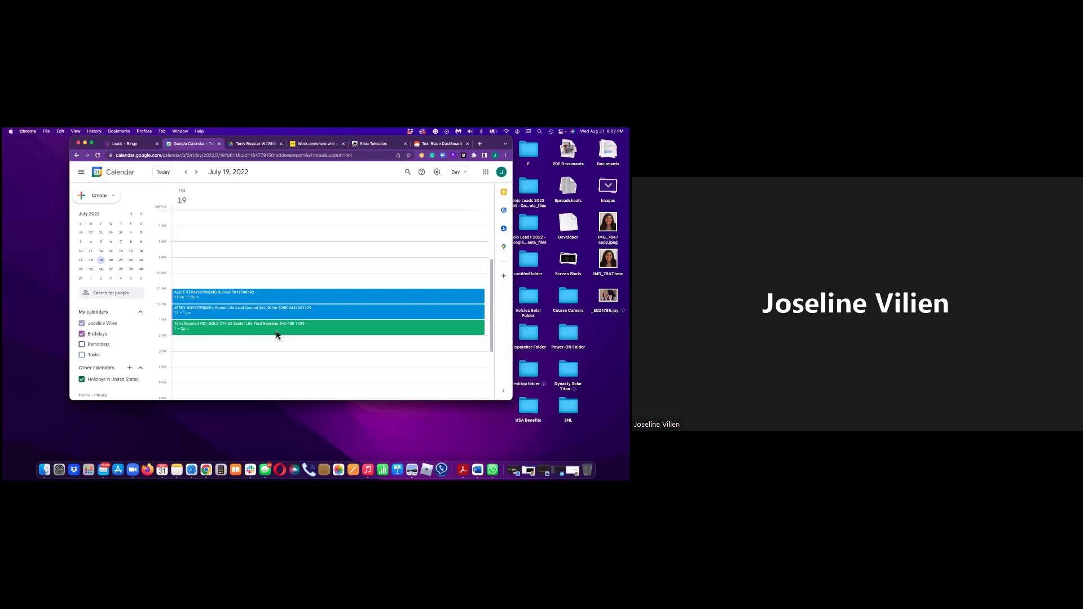
- Open the green SOLD event's details and its attached Senior Life application PDF
left_click(276, 333)
scroll(260, 352, "down", 1)
scroll(259, 353, "down", 10)
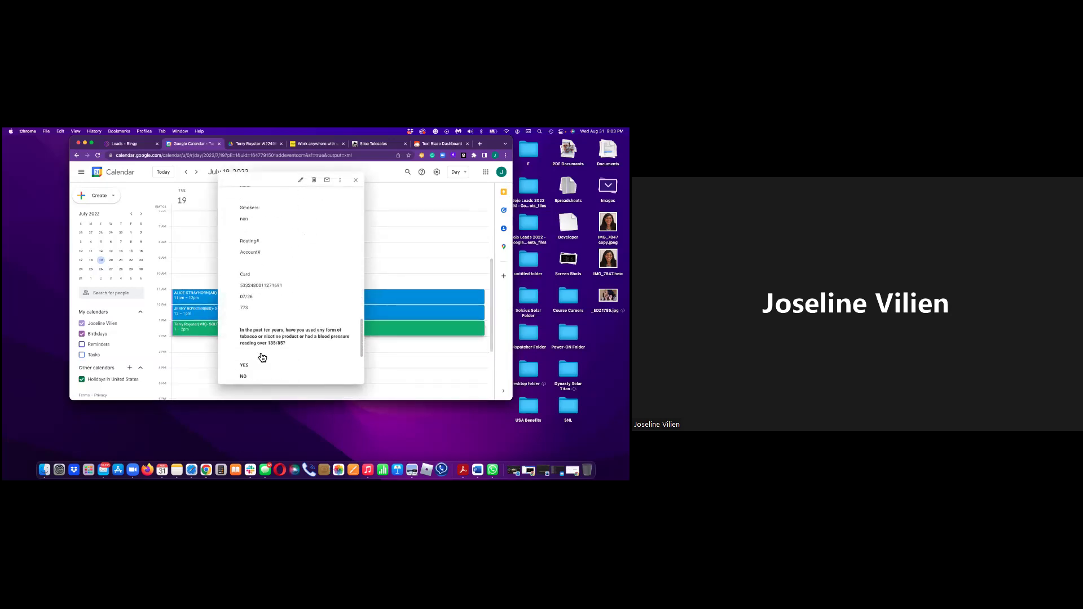
scroll(260, 354, "down", 5)
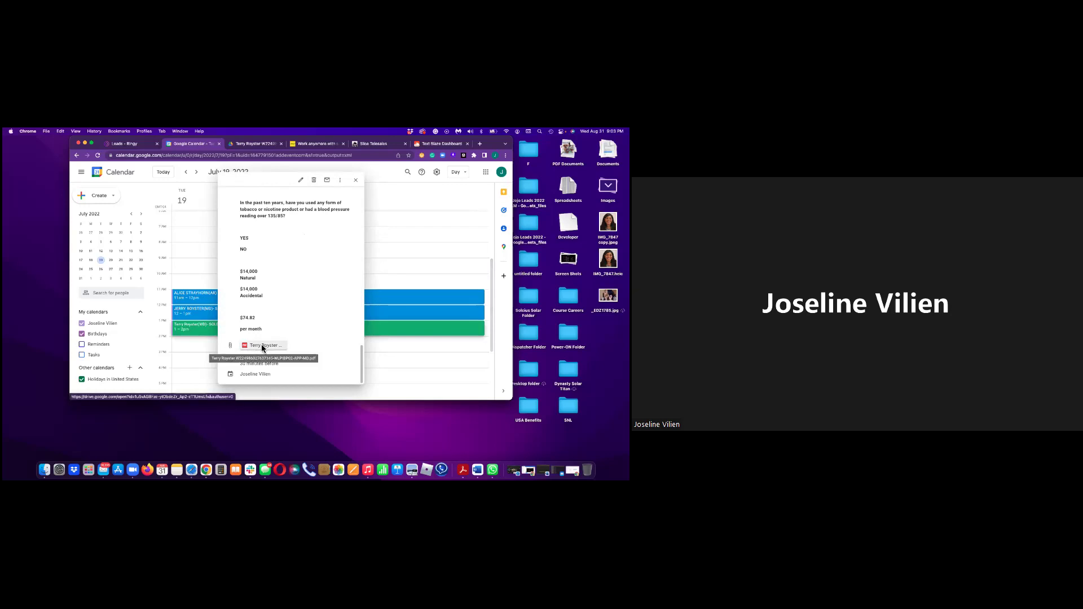
left_click(262, 346)
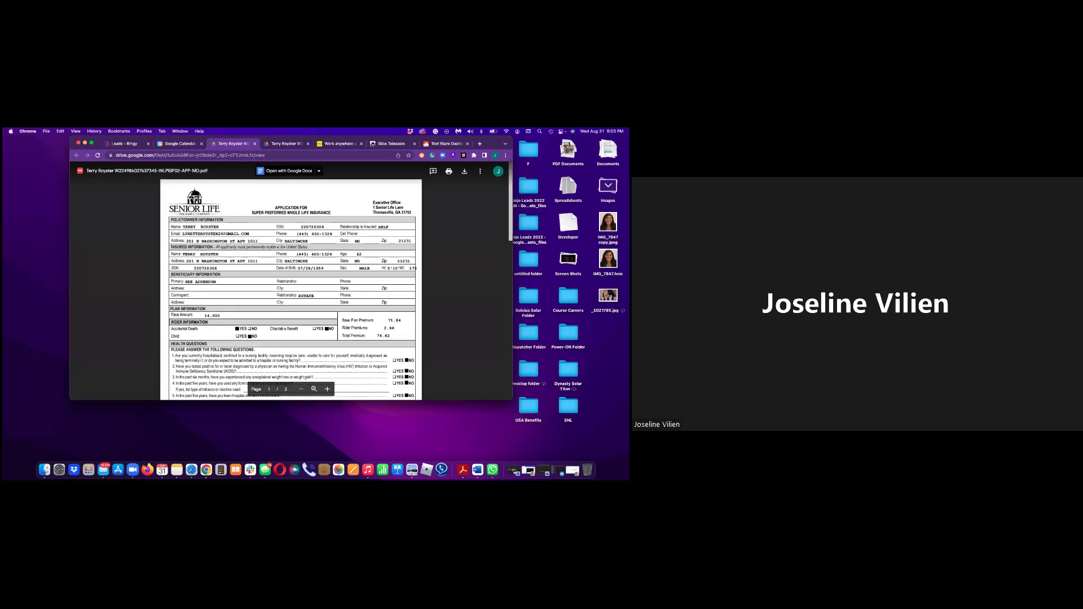
- Return from the Drive PDF viewer to the July 19, 2022 calendar day
left_click(177, 147)
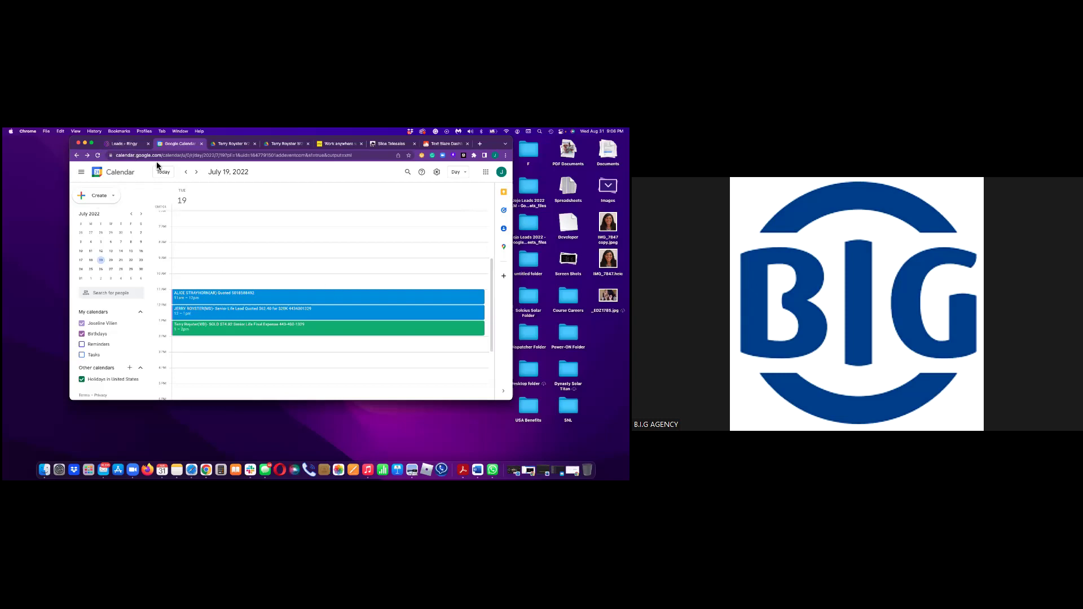
- In Ringy, close the dialer panel and show the Dashboard down to its Appointments section
key("super+1")
left_click(255, 250)
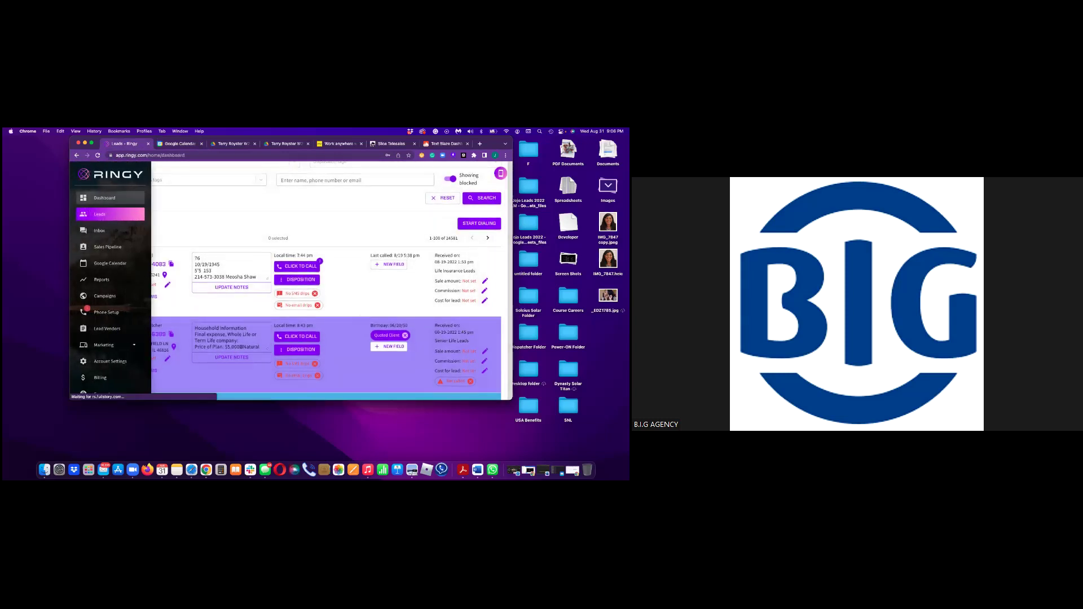
left_click(100, 198)
scroll(305, 282, "down", 3)
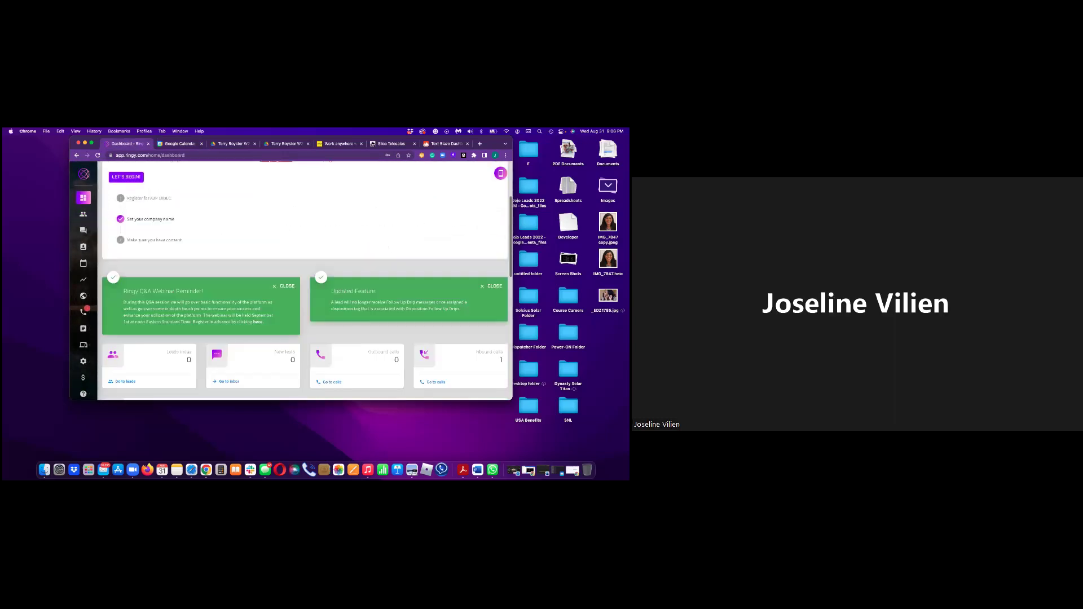
scroll(291, 281, "down", 2)
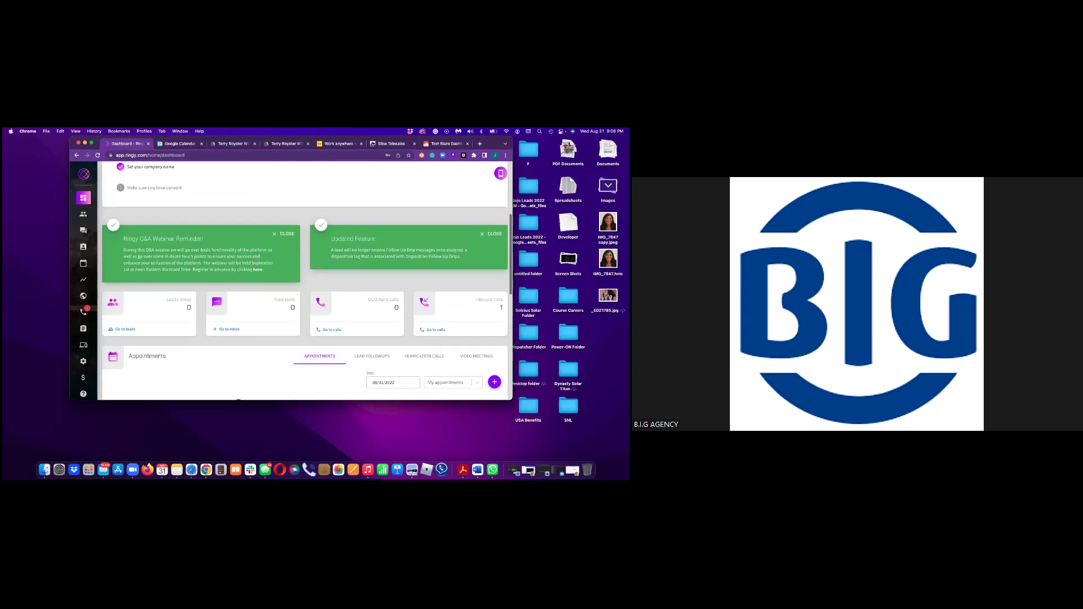